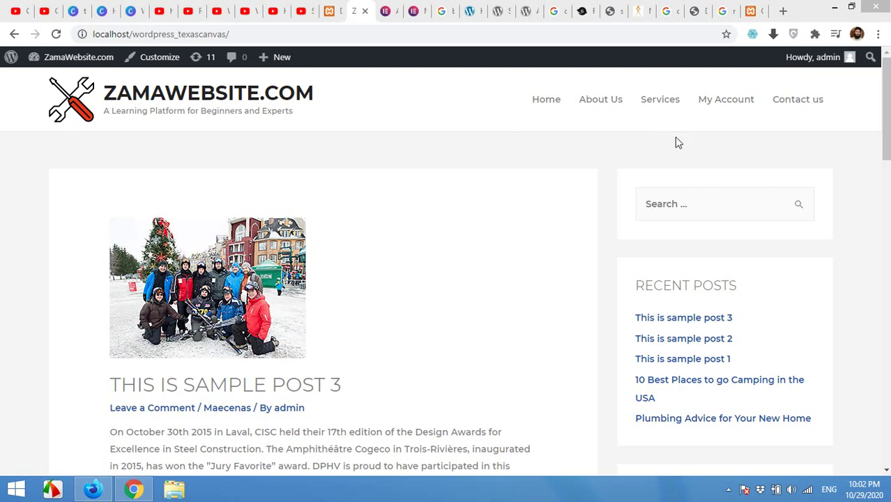
# Examine the hamburger menu on the wordpress_test demo site, opening and closing it in a maximized and a smaller browser window.
pyautogui.click(751, 10)
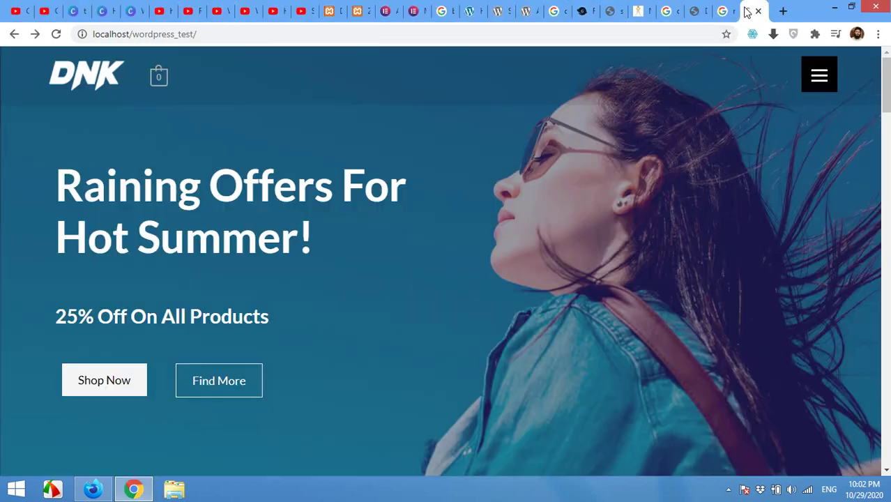
pyautogui.click(815, 80)
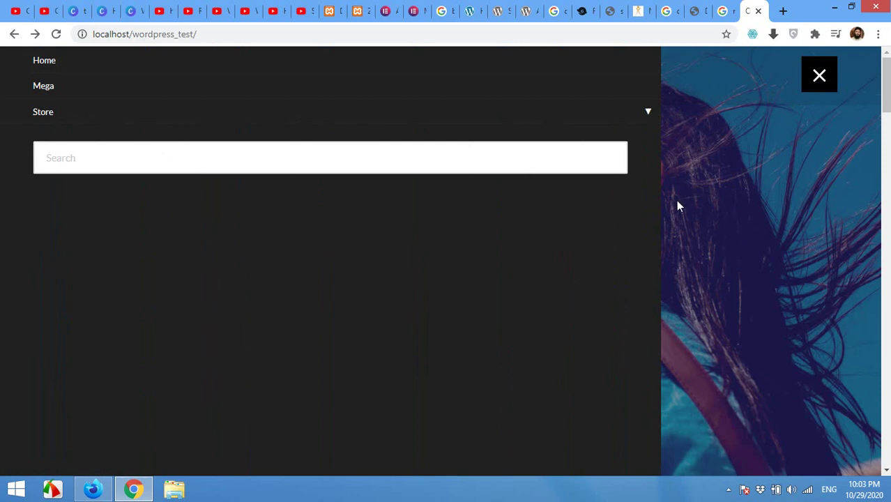
pyautogui.click(813, 88)
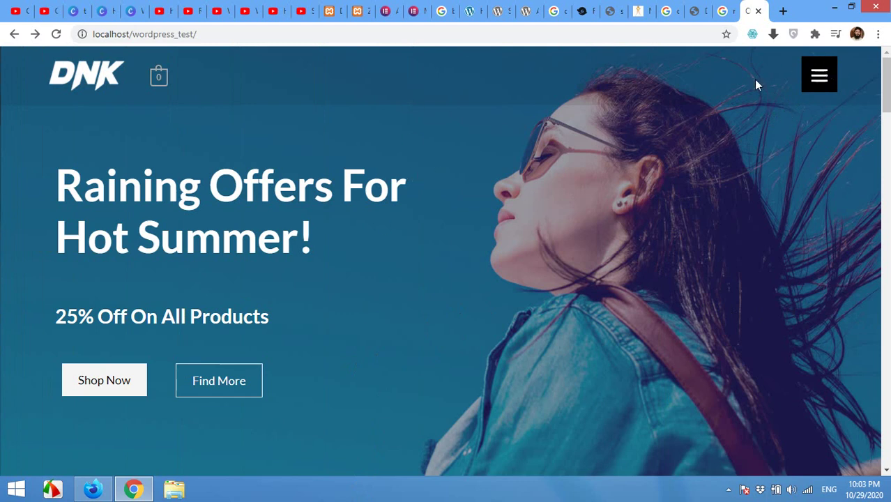
pyautogui.click(851, 7)
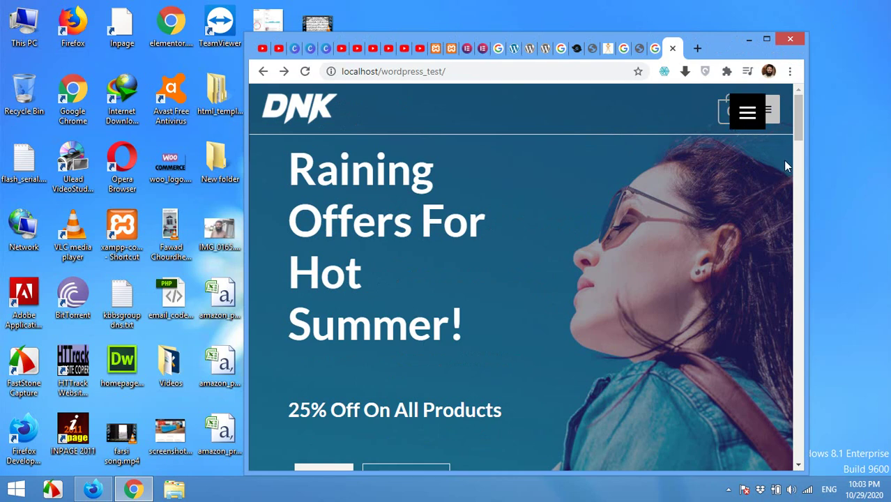
pyautogui.click(748, 117)
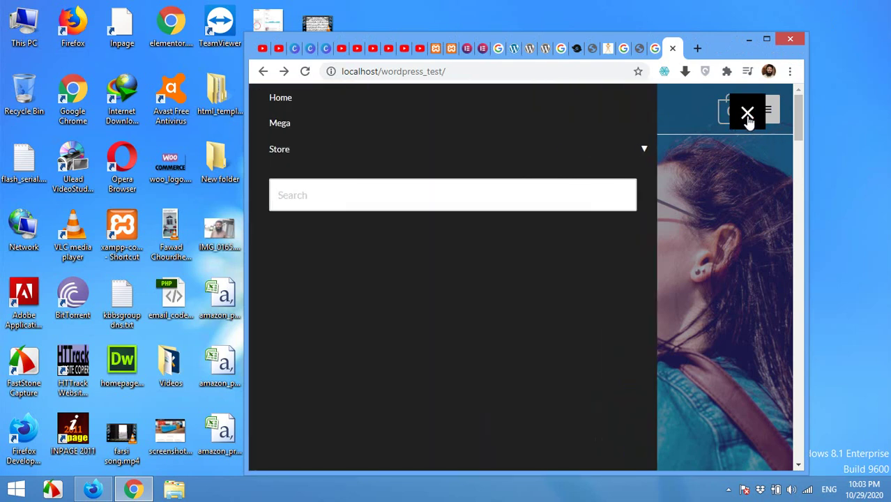
pyautogui.click(748, 119)
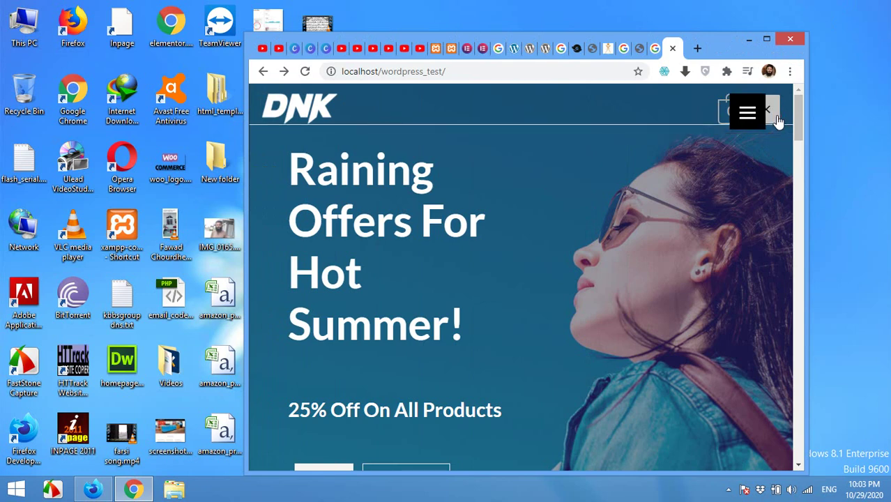
pyautogui.click(771, 118)
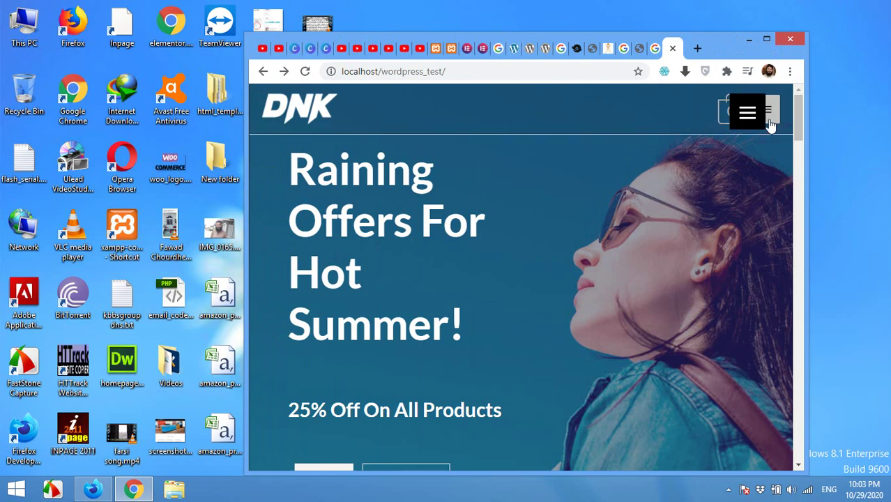
pyautogui.click(767, 41)
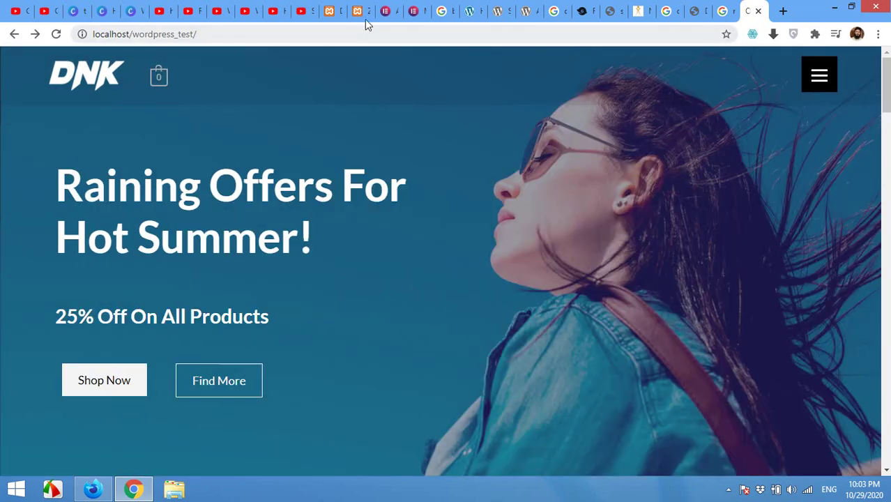
# In the wordpress_texascanvas admin, search new plugins for "responsive menu", then install and activate Responsive Menu – Create Mobile-Friendly Menu by ExpressTech.
pyautogui.click(364, 18)
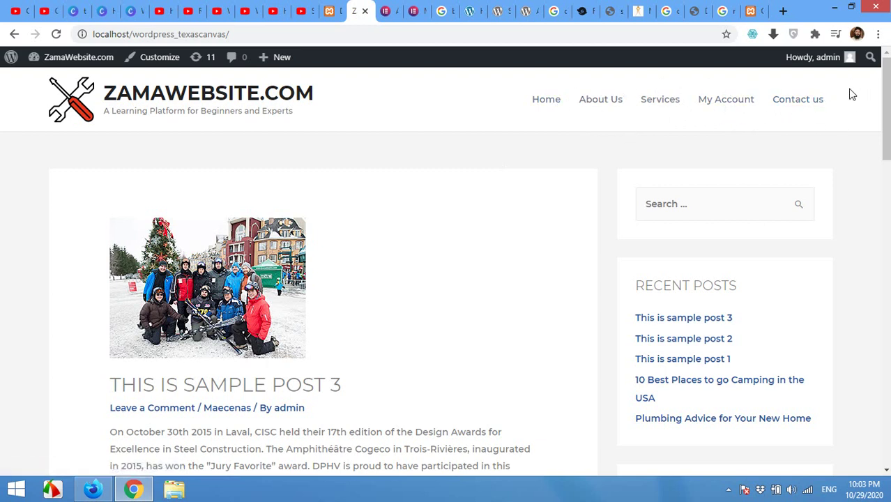
pyautogui.click(339, 8)
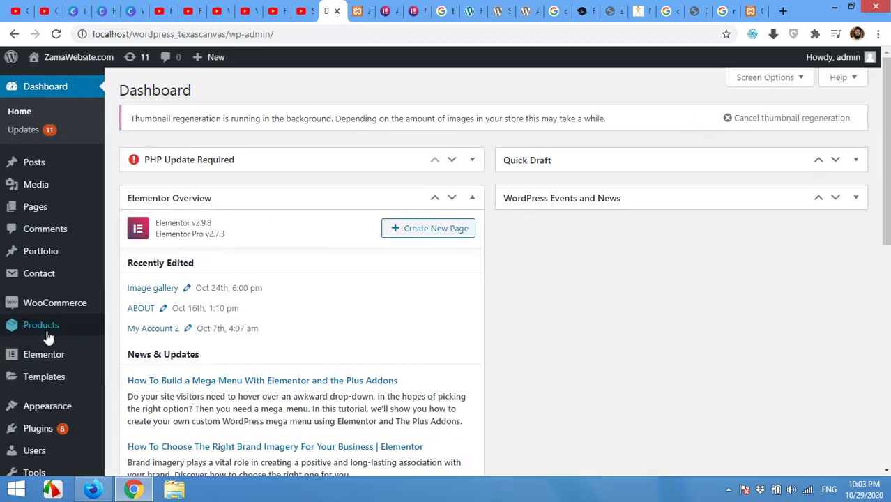
pyautogui.click(130, 420)
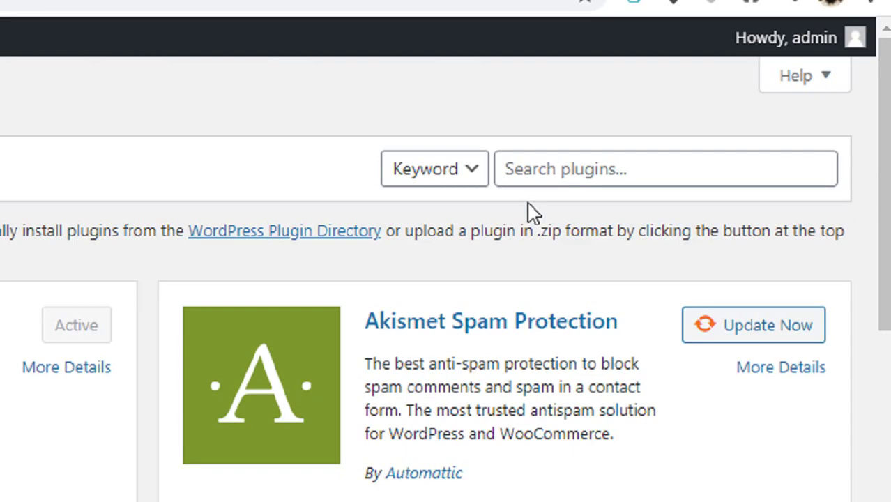
pyautogui.click(710, 129)
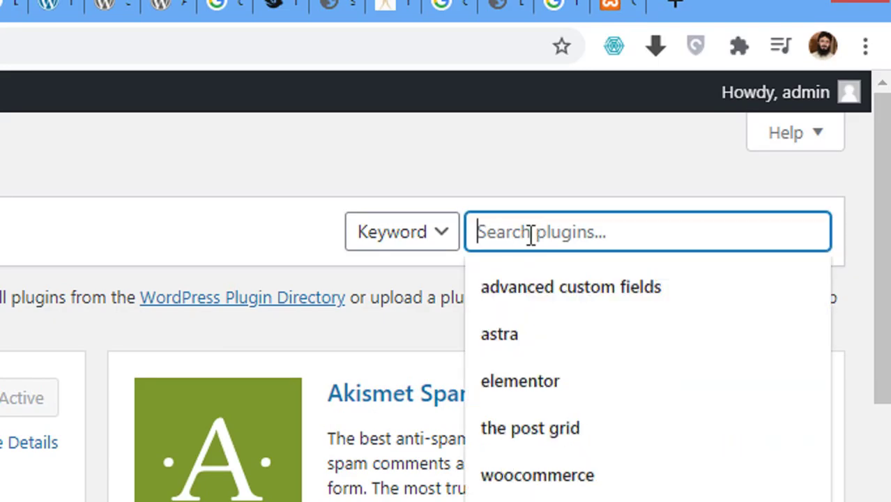
pyautogui.write('responsive ')
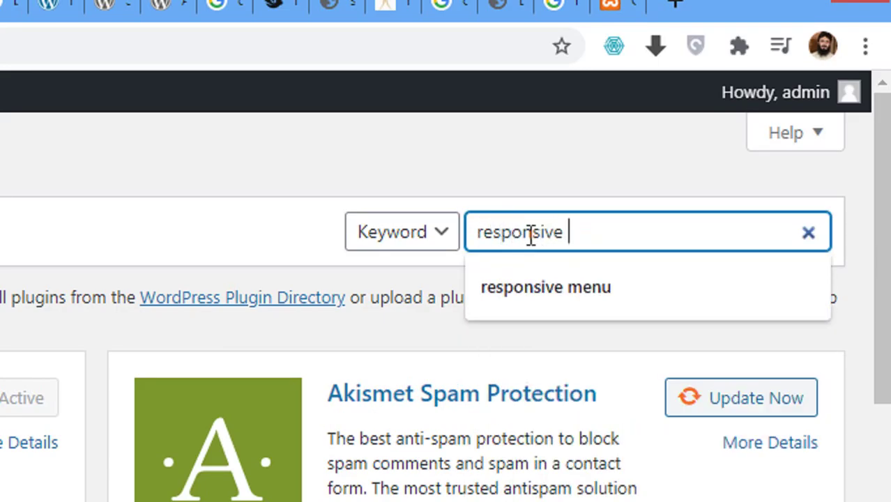
pyautogui.write('menu')
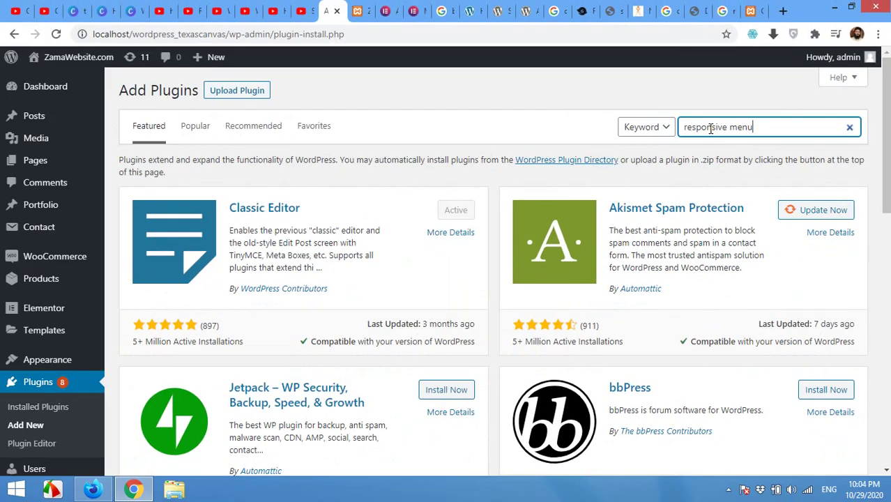
pyautogui.press('Return')
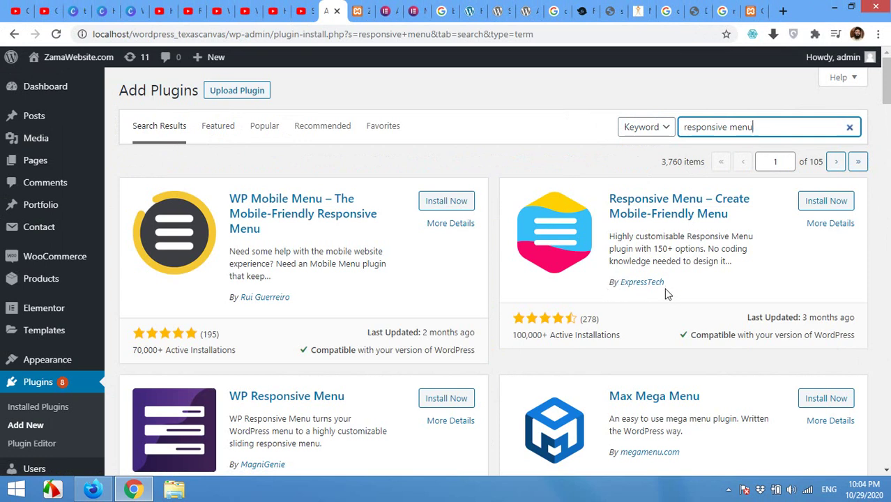
pyautogui.click(817, 202)
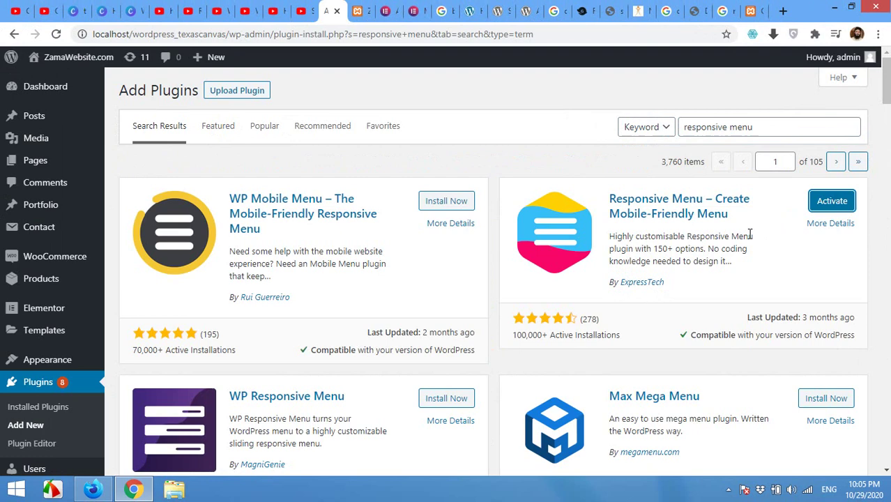
pyautogui.click(819, 207)
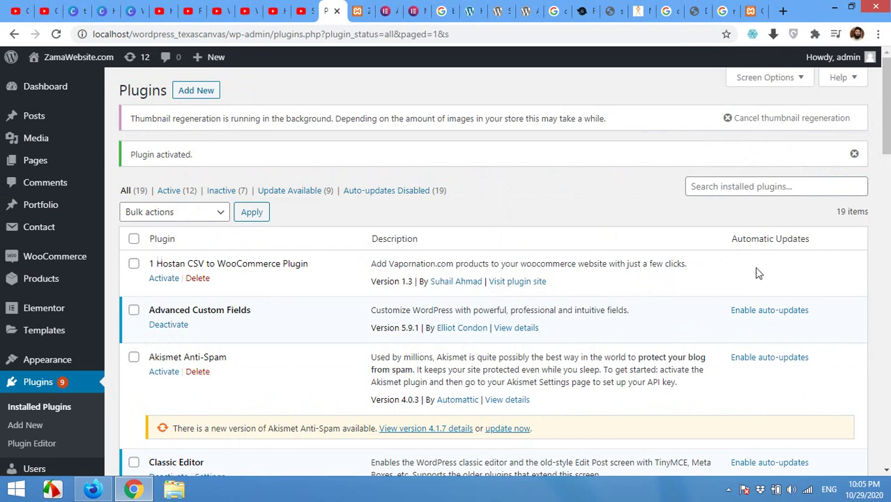
# Reload the wordpress_texascanvas front page and check the black hamburger menu by opening and closing it.
pyautogui.click(359, 10)
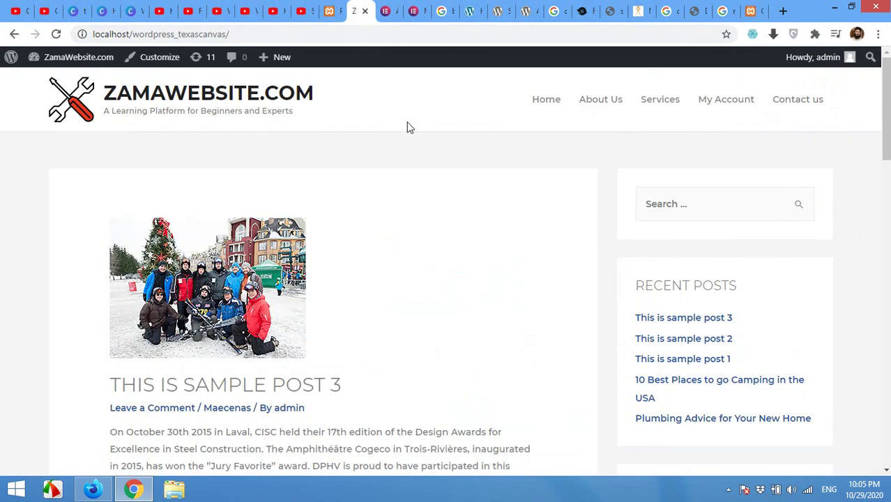
pyautogui.click(56, 35)
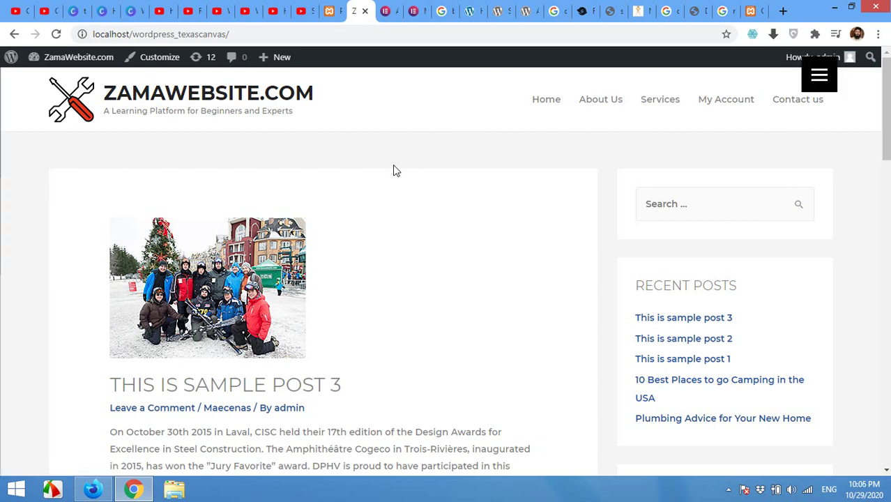
pyautogui.click(816, 81)
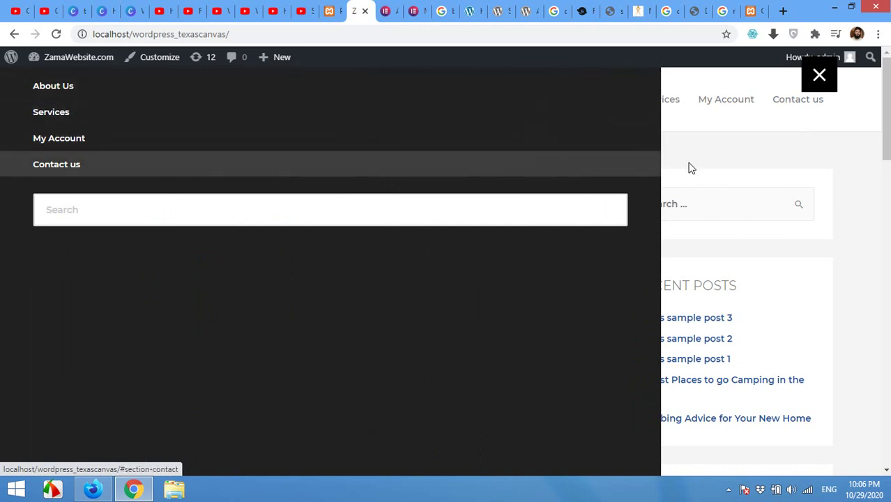
pyautogui.click(810, 82)
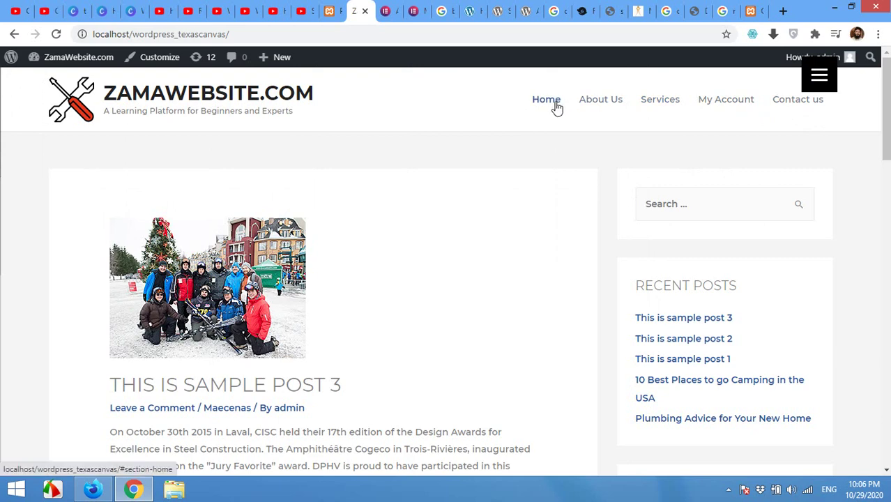
# Check the theme's own red menu toggle in a smaller browser window, then maximize the window again.
pyautogui.click(851, 7)
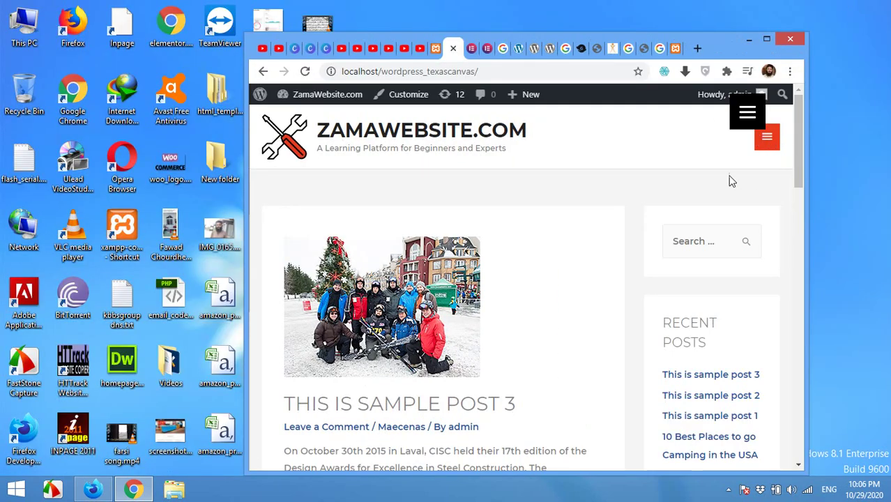
pyautogui.click(766, 150)
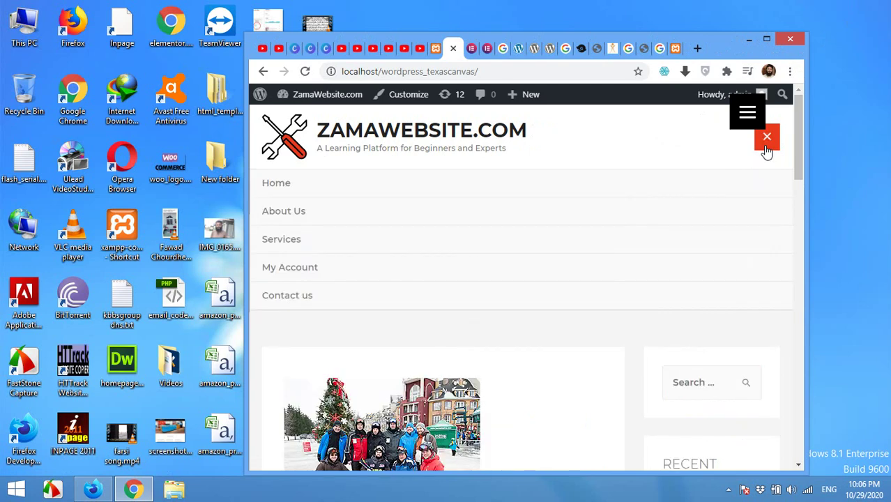
pyautogui.click(770, 143)
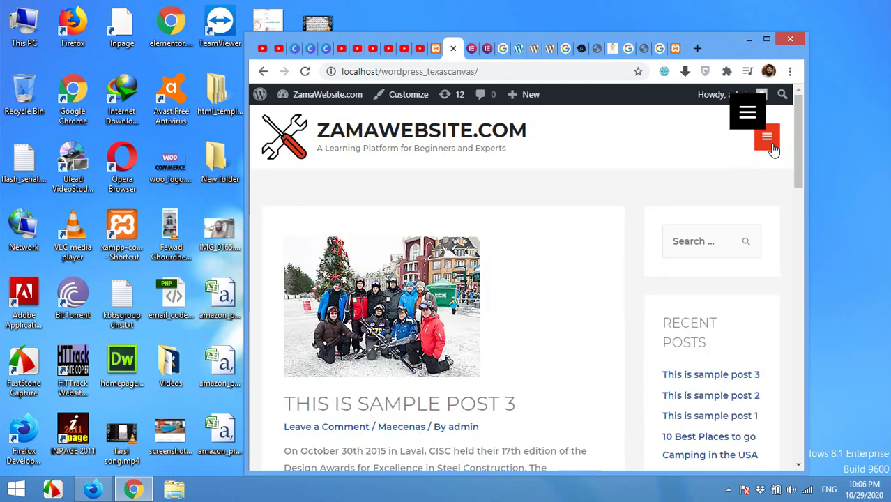
pyautogui.click(766, 39)
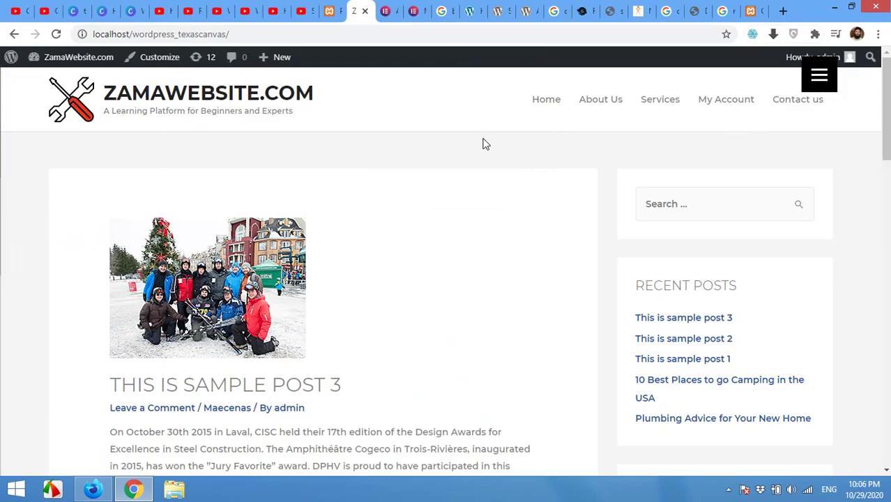
# Inspect the header's main navigation element in the browser's developer tools.
pyautogui.rightClick(414, 123)
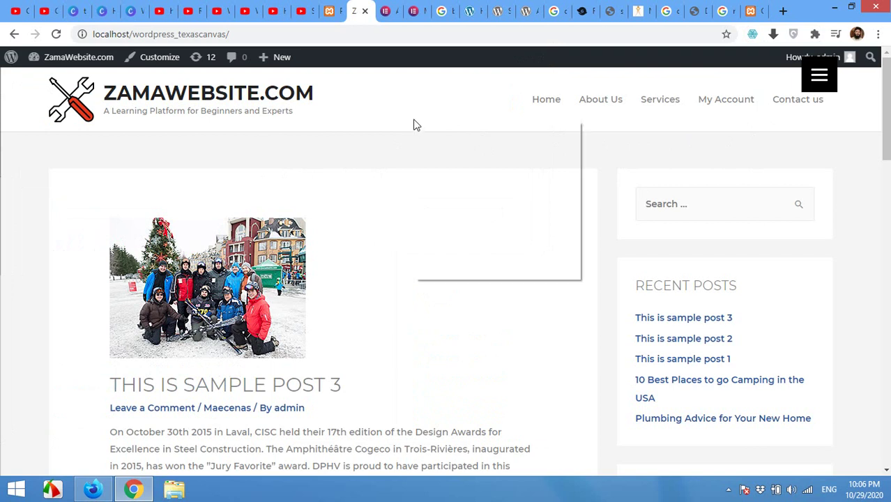
pyautogui.click(441, 271)
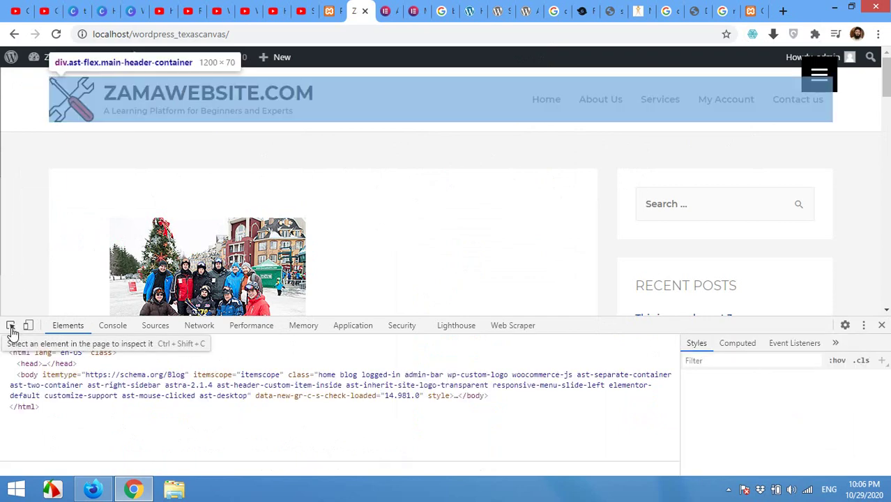
pyautogui.click(11, 326)
pyautogui.click(10, 326)
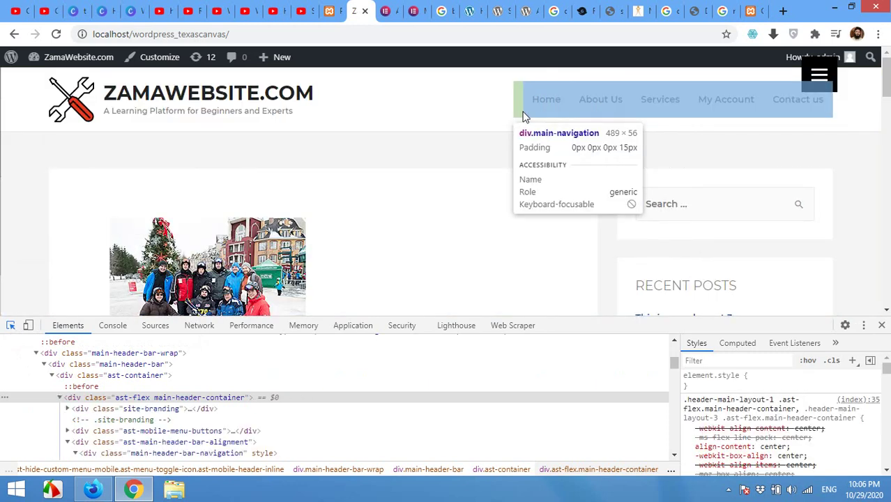
pyautogui.click(525, 117)
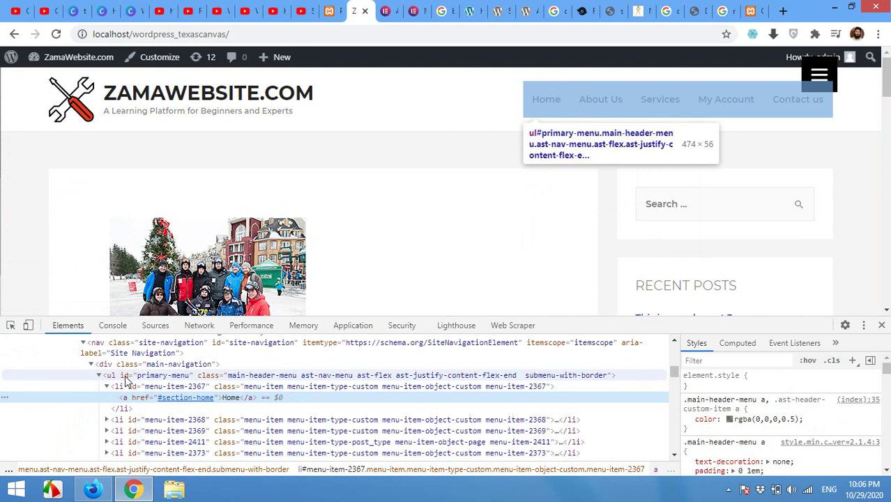
# Copy the class name ast-main-header-bar-alignment from the div that wraps the header navigation.
pyautogui.scroll(2, 104, 359)
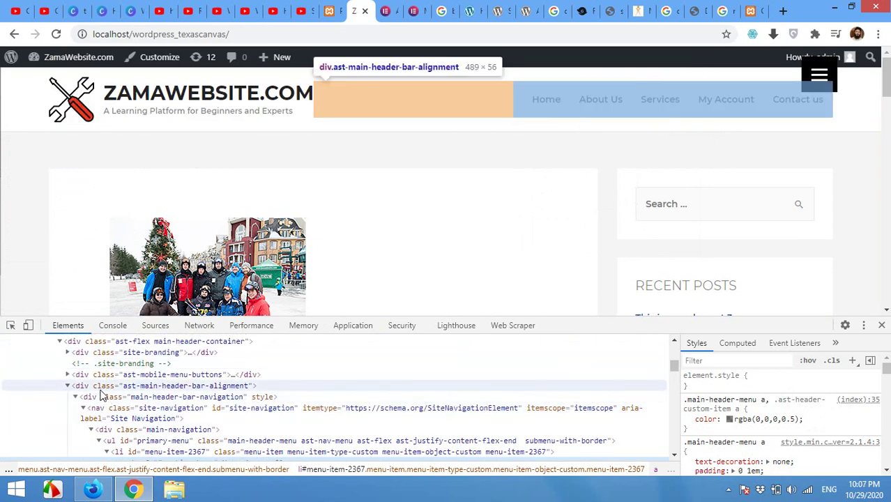
pyautogui.click(144, 390)
pyautogui.doubleClick(145, 386)
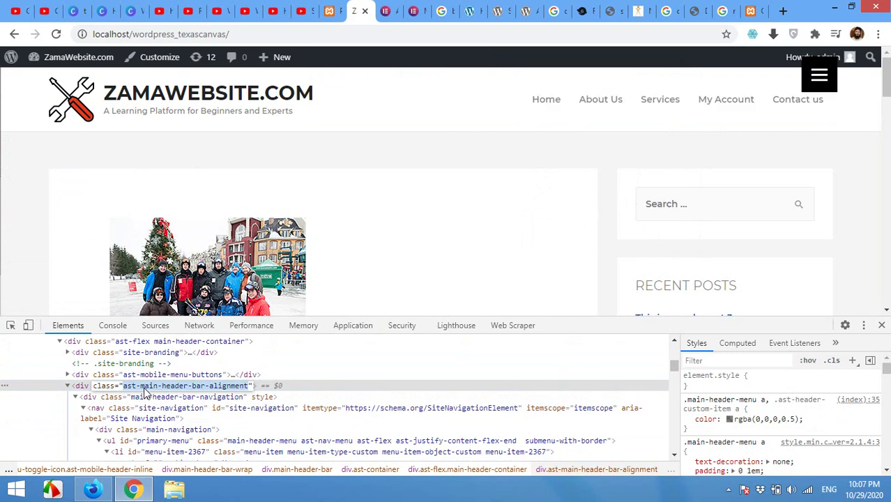
pyautogui.rightClick(147, 389)
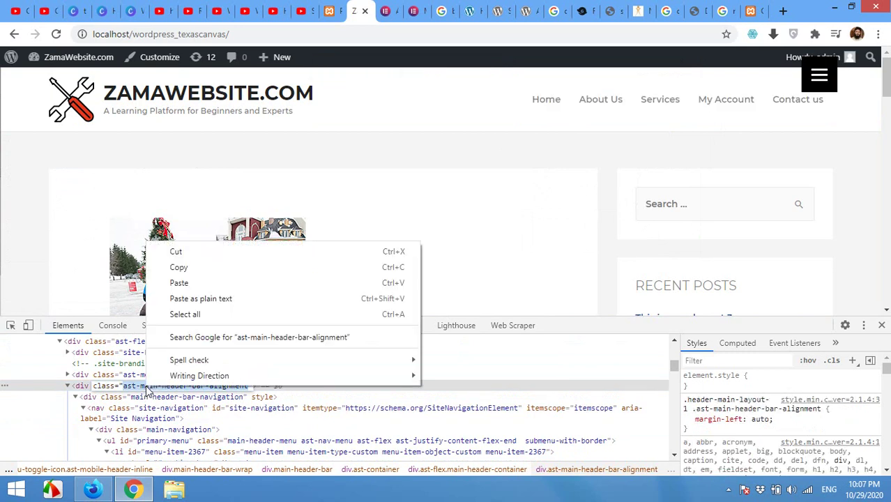
pyautogui.click(180, 268)
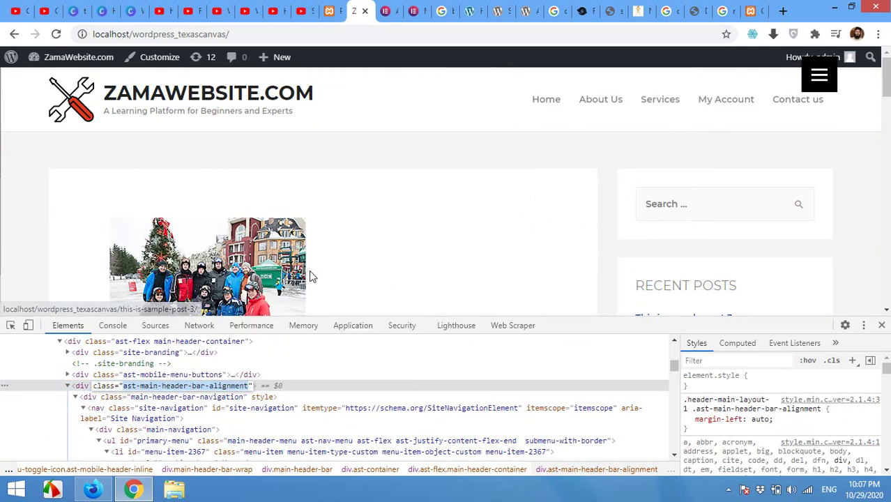
# Open the Responsive Menu plugin's settings in the WordPress admin.
pyautogui.click(329, 12)
pyautogui.scroll(-5, 181, 325)
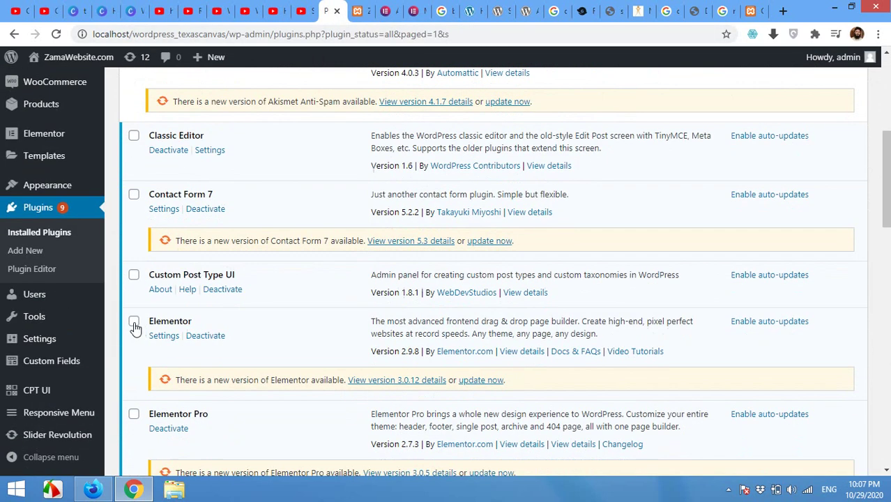
pyautogui.click(62, 415)
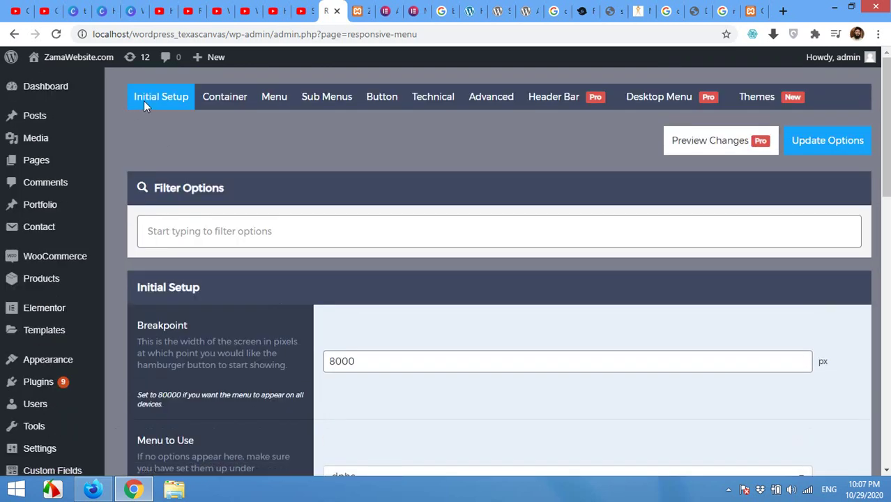
# Set Original Menu to Hide to the selector .ast-main-header-bar-alignment and update the plugin options.
pyautogui.scroll(-5, 359, 304)
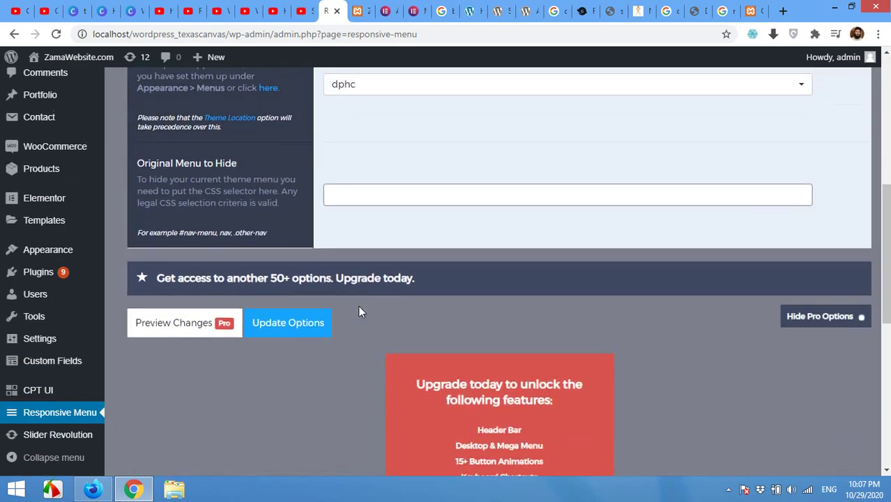
pyautogui.scroll(3, 358, 309)
pyautogui.scroll(-1, 345, 306)
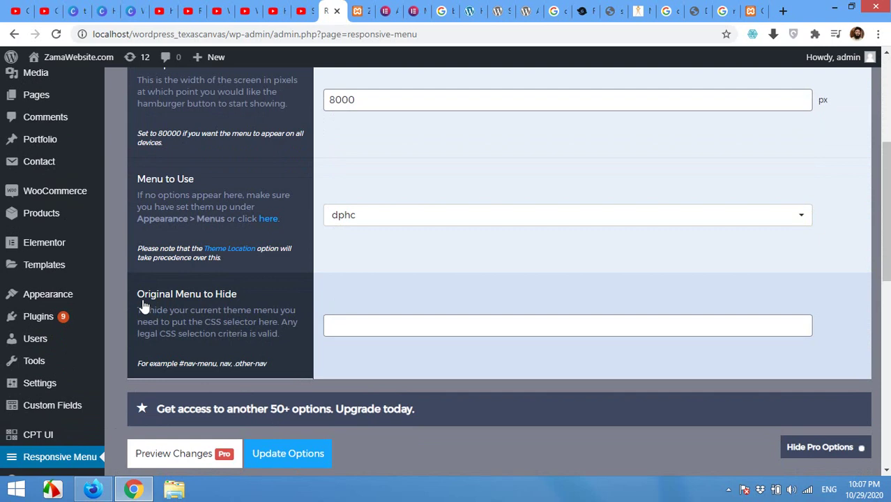
pyautogui.click(353, 325)
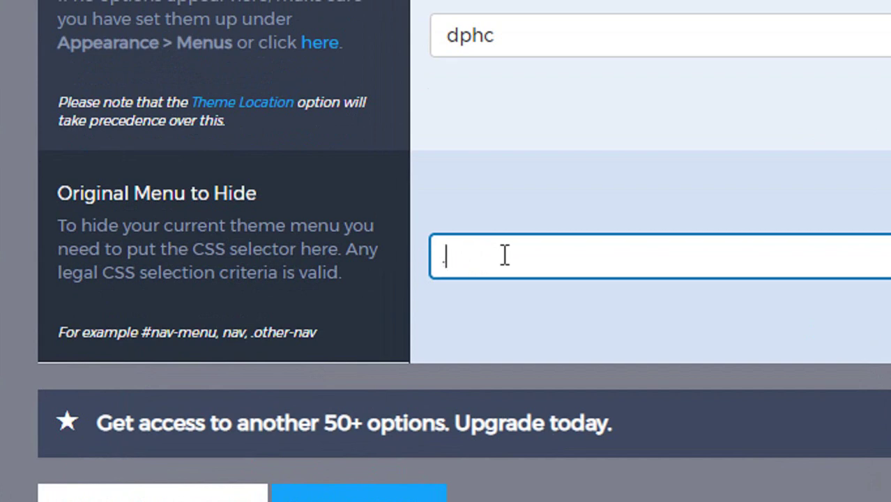
pyautogui.rightClick(505, 255)
pyautogui.click(579, 47)
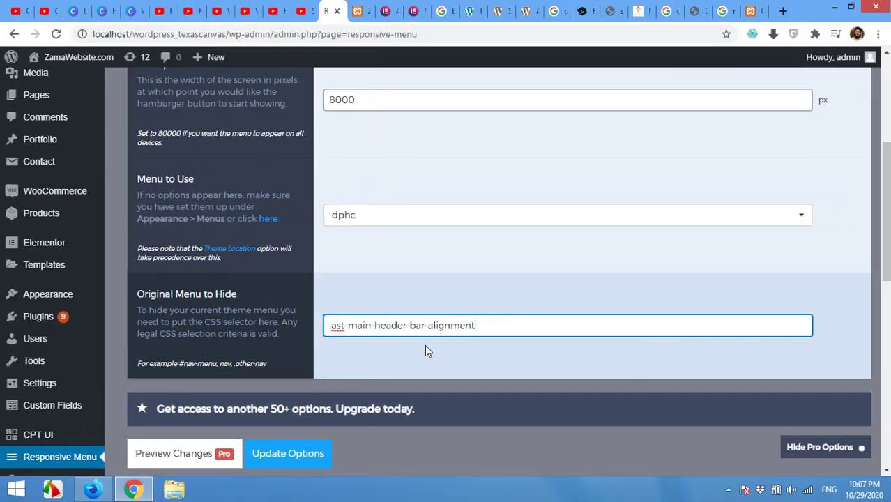
pyautogui.click(286, 453)
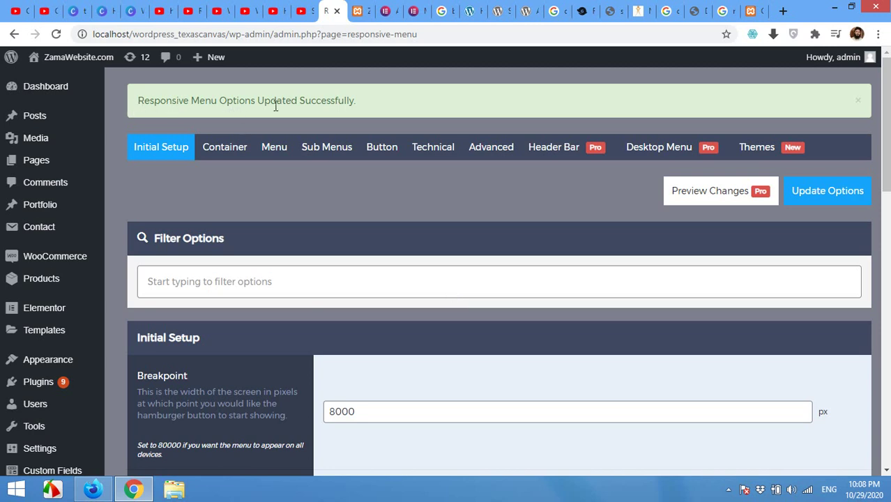
# Reload the site's front page and check the header and hamburger button while moving through the page.
pyautogui.click(358, 11)
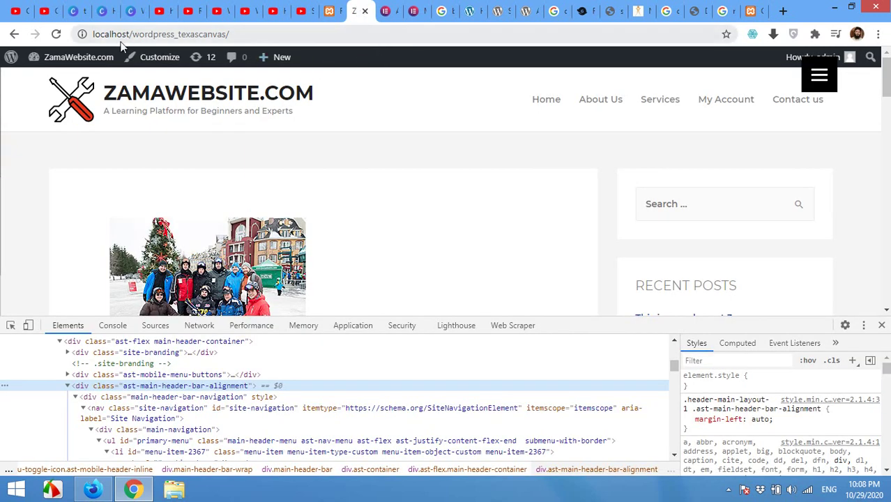
pyautogui.click(57, 33)
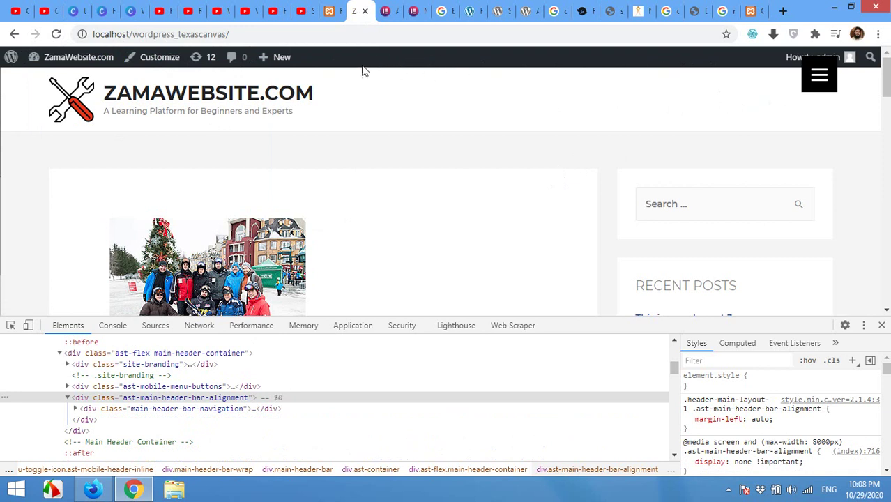
pyautogui.scroll(-3, 533, 113)
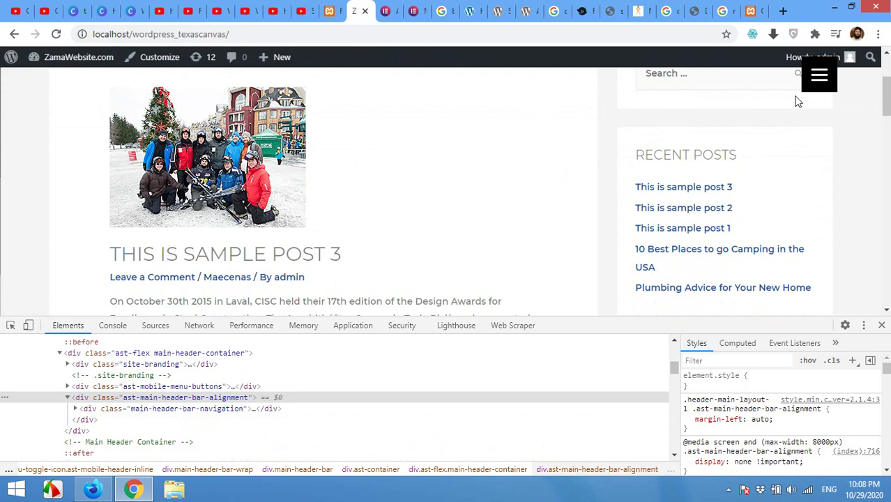
pyautogui.scroll(3, 797, 101)
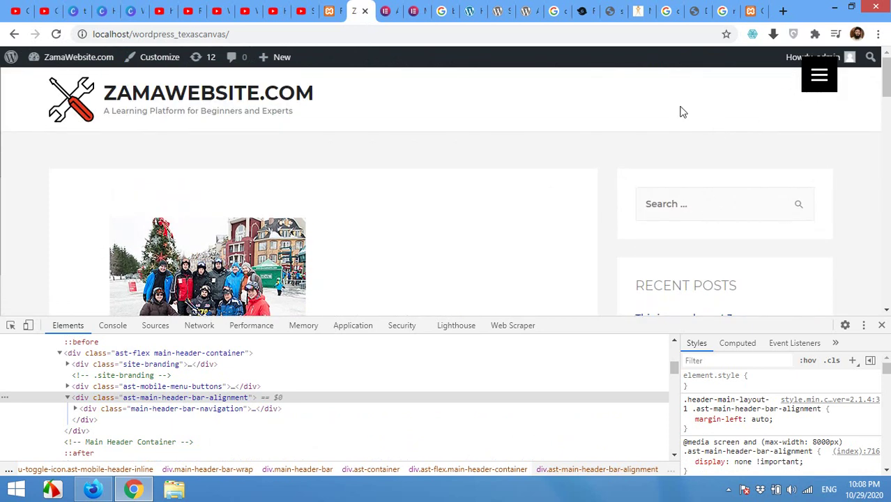
# Shrink the browser window and test opening and closing the theme's red menu toggle.
pyautogui.click(856, 7)
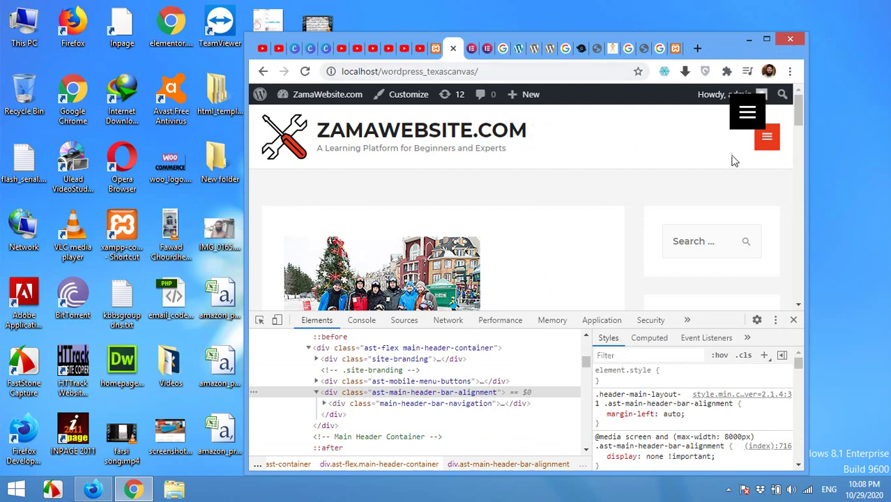
pyautogui.moveTo(714, 54); pyautogui.dragTo(623, 40)
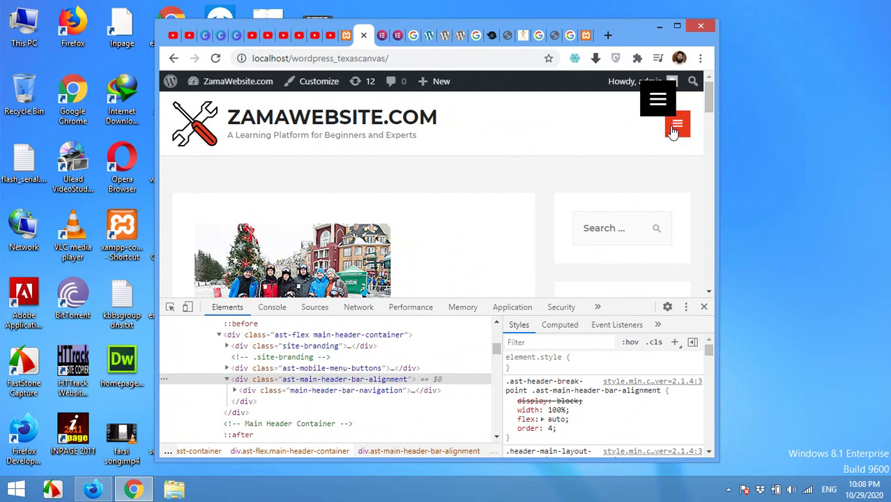
pyautogui.click(674, 132)
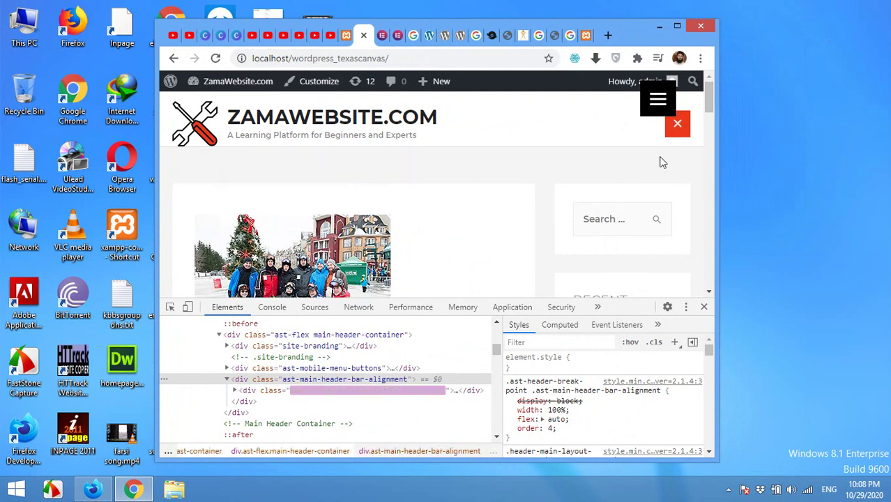
pyautogui.click(676, 134)
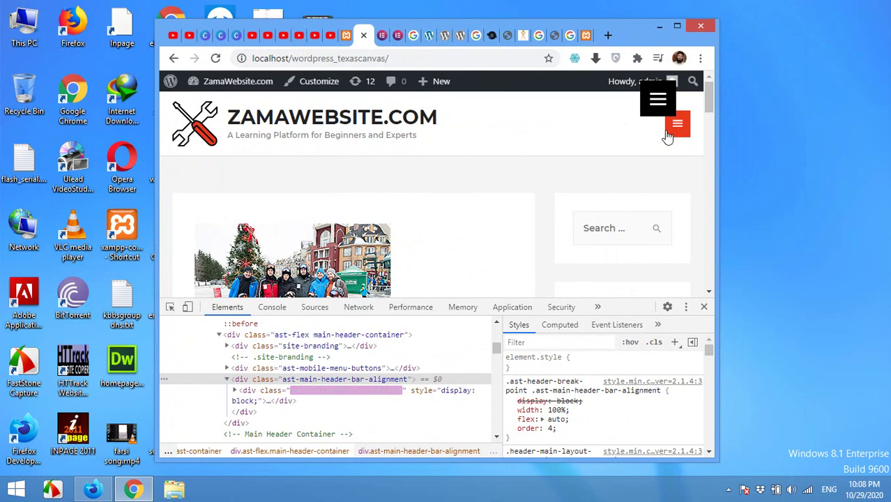
# Inspect the red menu toggle in the developer tools and examine the surrounding markup for the div that wraps it.
pyautogui.click(170, 309)
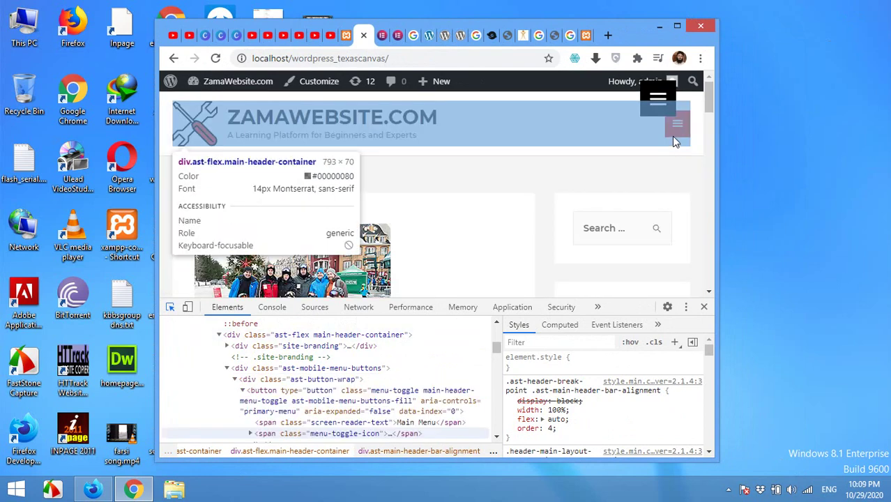
pyautogui.click(687, 139)
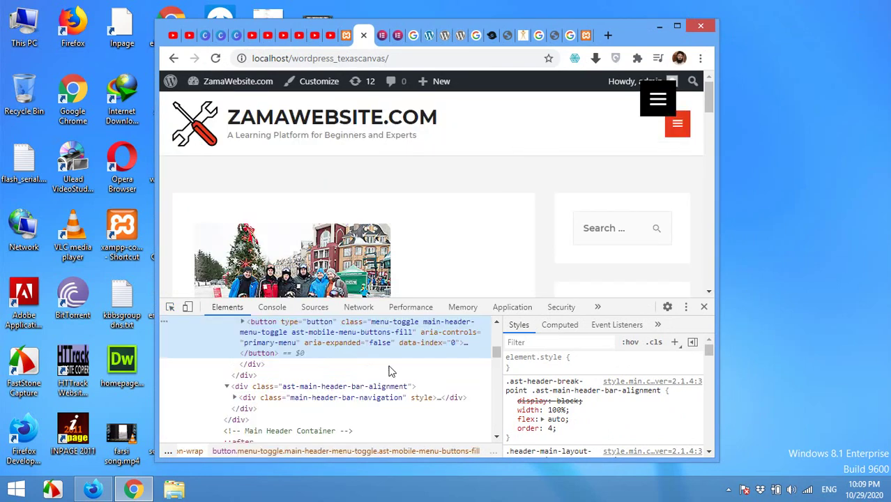
pyautogui.scroll(1, 295, 375)
pyautogui.scroll(2, 300, 383)
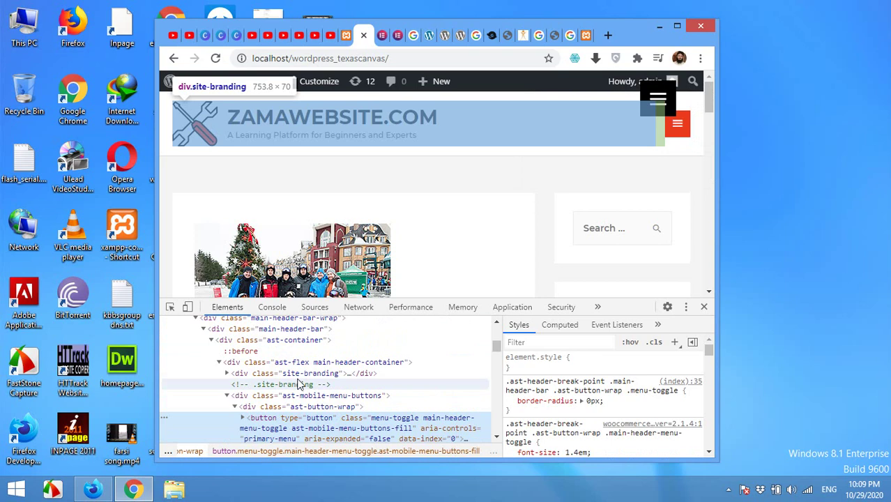
pyautogui.scroll(1, 300, 390)
pyautogui.scroll(-3, 293, 401)
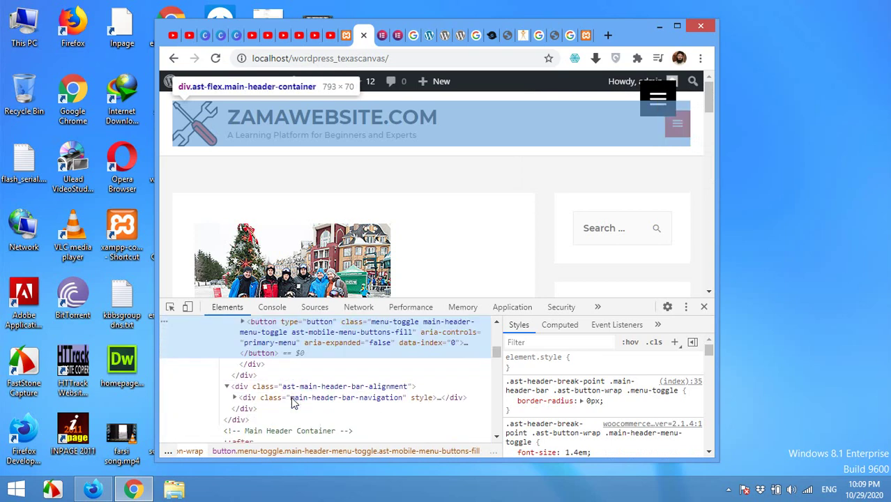
pyautogui.scroll(2, 286, 387)
pyautogui.scroll(2, 279, 376)
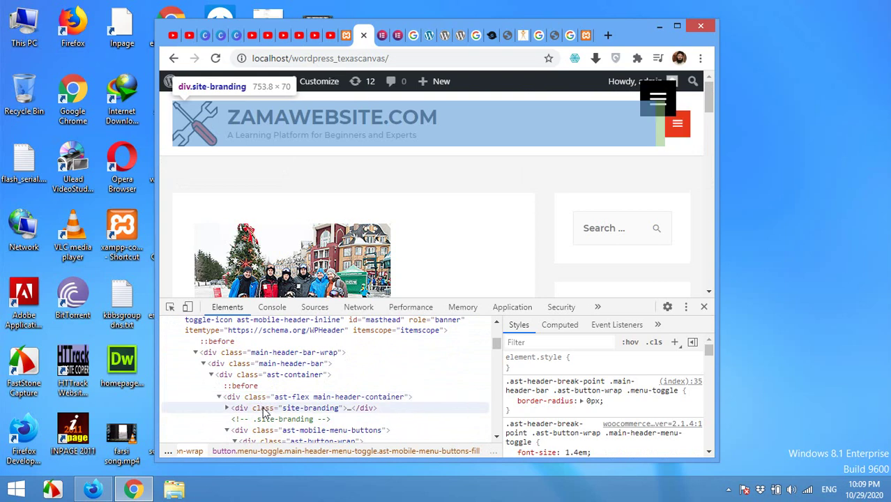
pyautogui.scroll(-2, 265, 411)
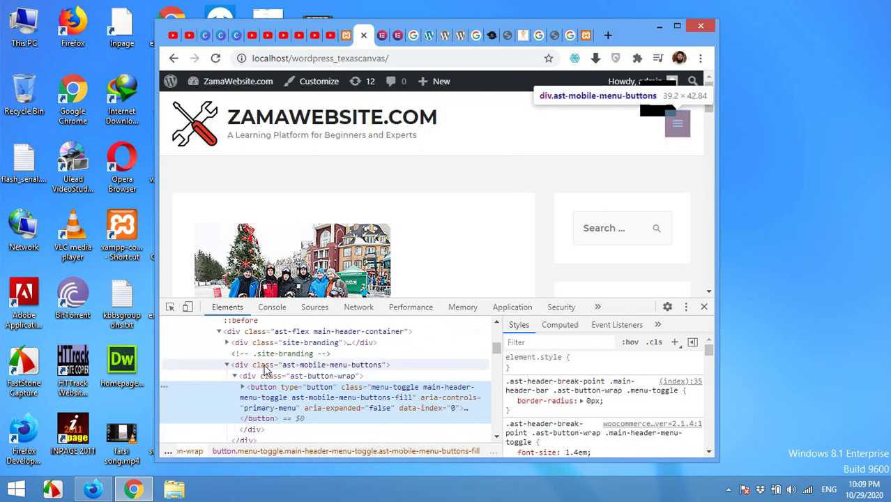
# Copy the class name ast-mobile-menu-buttons from the div around the red toggle, then maximize the browser window.
pyautogui.doubleClick(314, 369)
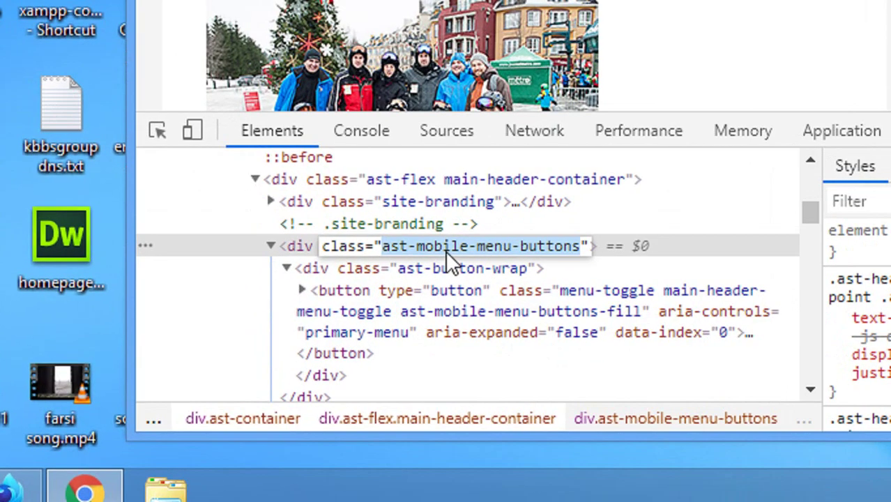
pyautogui.rightClick(445, 250)
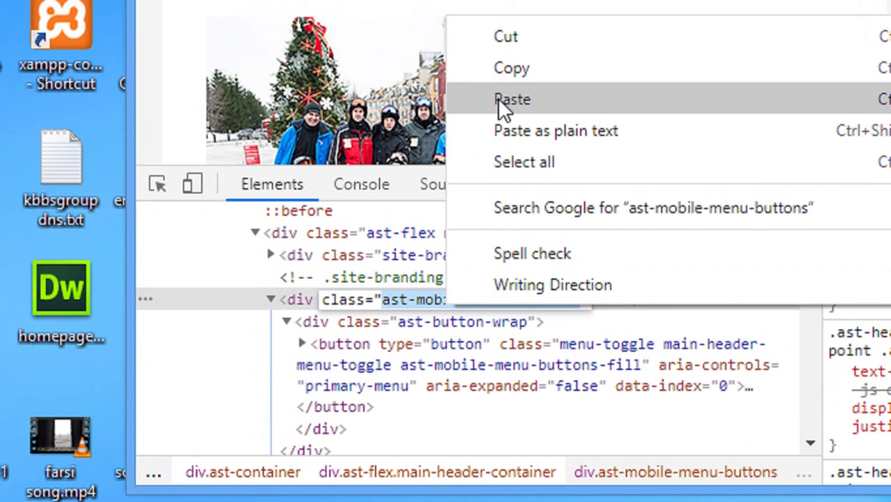
pyautogui.click(503, 67)
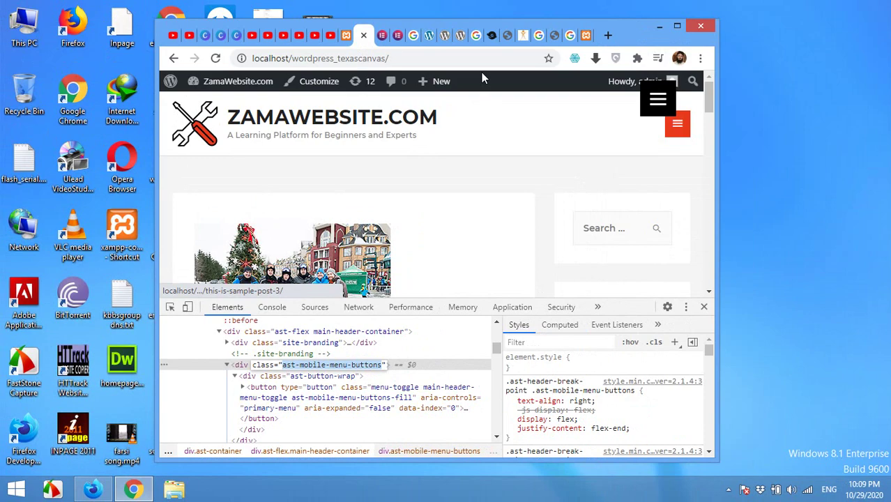
pyautogui.click(677, 26)
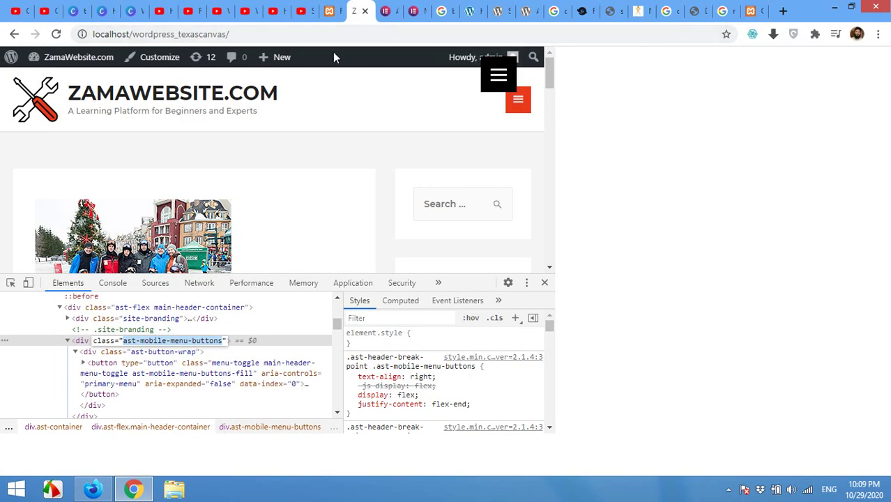
# Append .ast-mobile-menu-buttons after a comma to the Original Menu to Hide selector in the Responsive Menu settings and update the options.
pyautogui.click(325, 10)
pyautogui.scroll(-5, 396, 240)
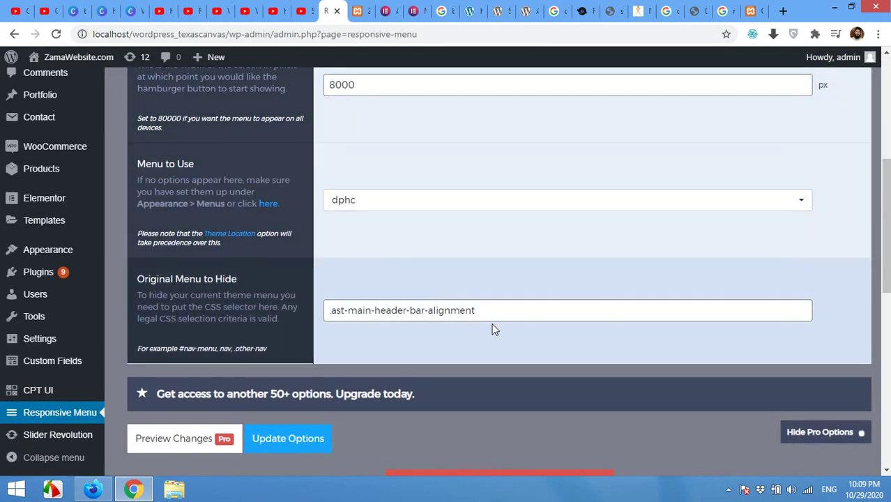
pyautogui.click(494, 310)
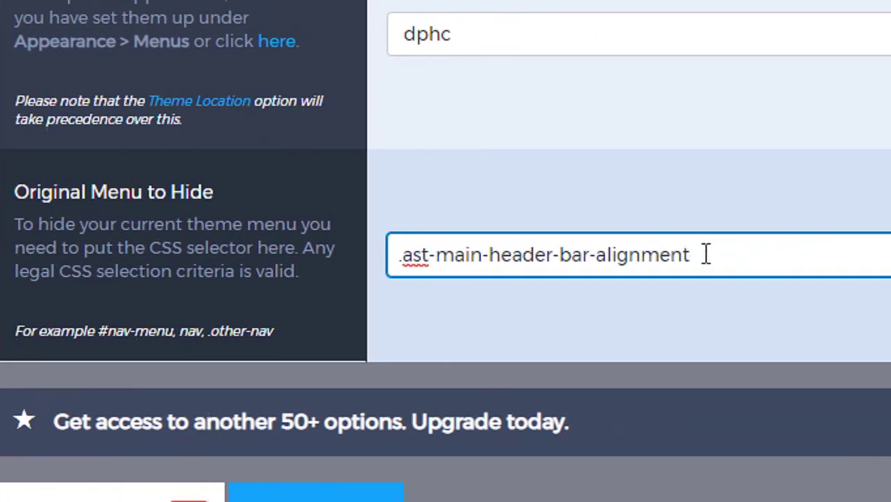
pyautogui.write(', .')
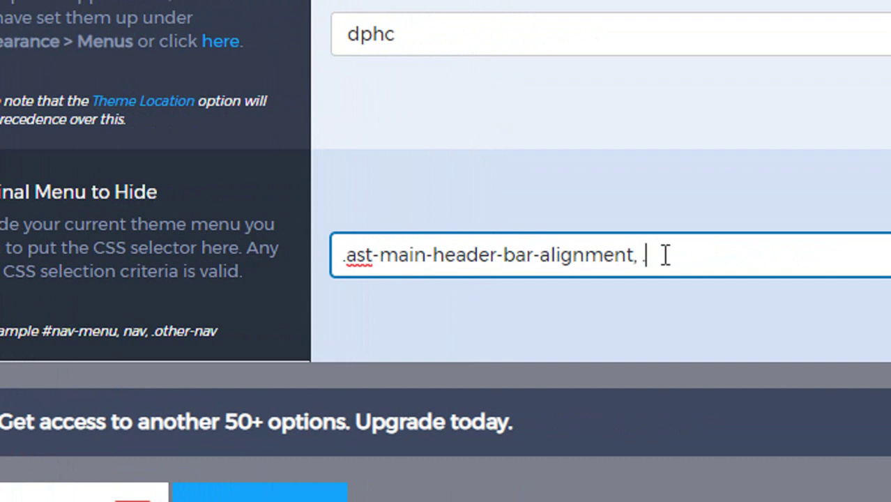
pyautogui.rightClick(664, 258)
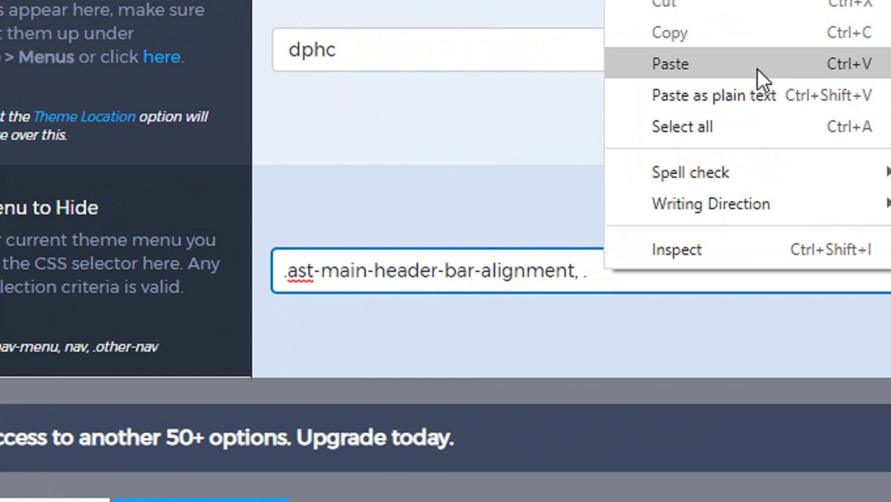
pyautogui.click(804, 51)
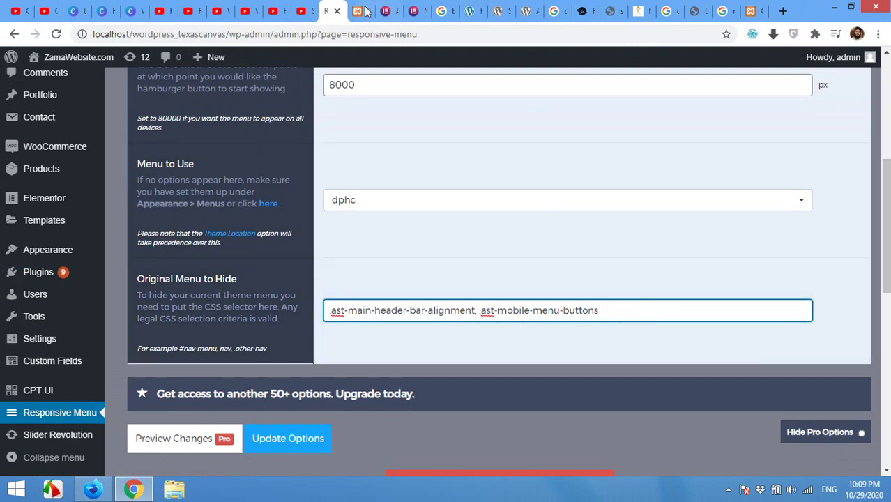
pyautogui.click(362, 11)
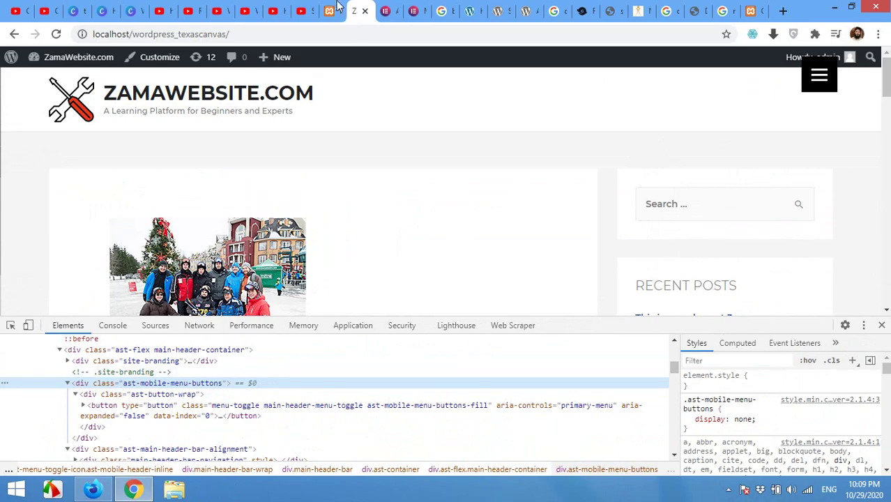
pyautogui.click(331, 11)
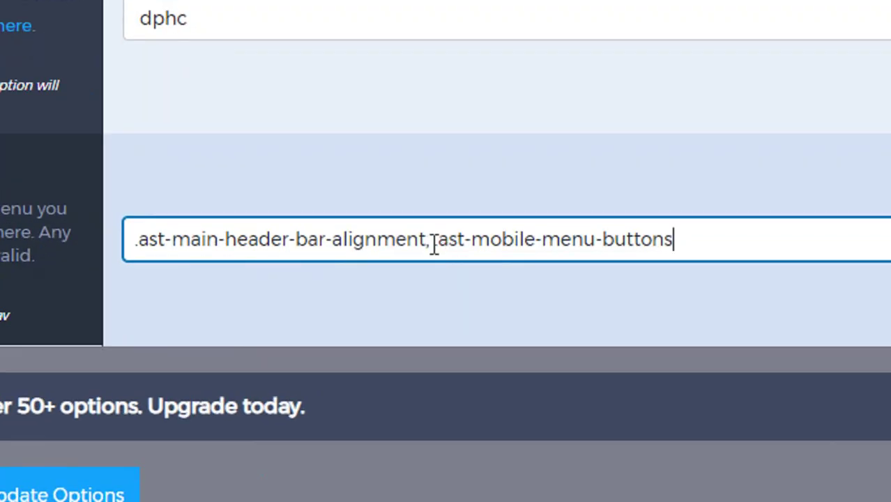
pyautogui.moveTo(480, 315); pyautogui.dragTo(484, 316)
pyautogui.click(674, 245)
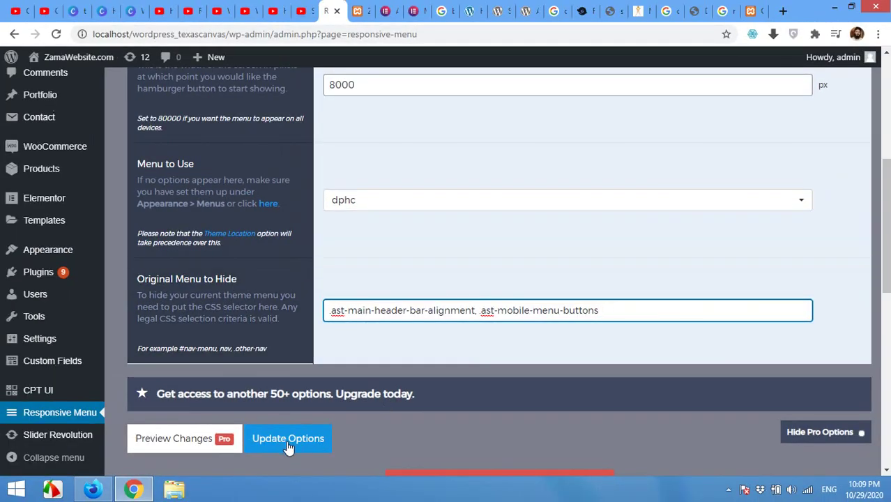
pyautogui.click(35, 495)
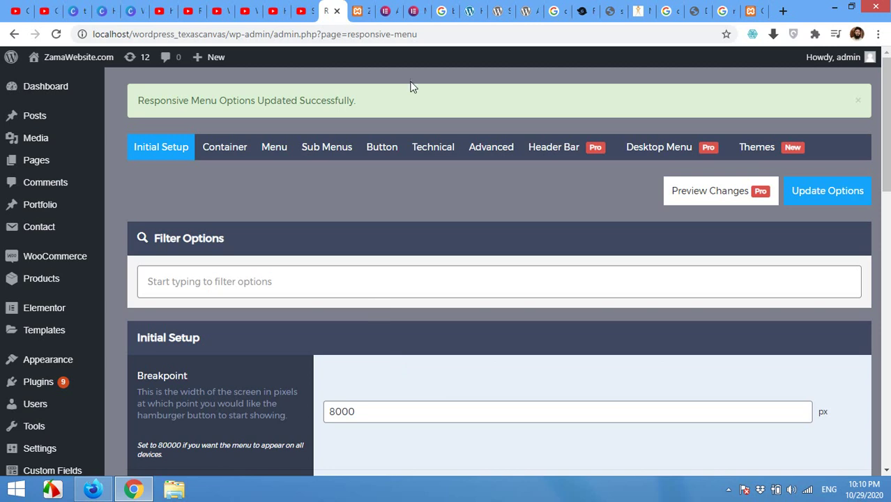
# Reload the site's front page, check the header's menu buttons in a smaller browser window, and maximize the window again.
pyautogui.click(356, 12)
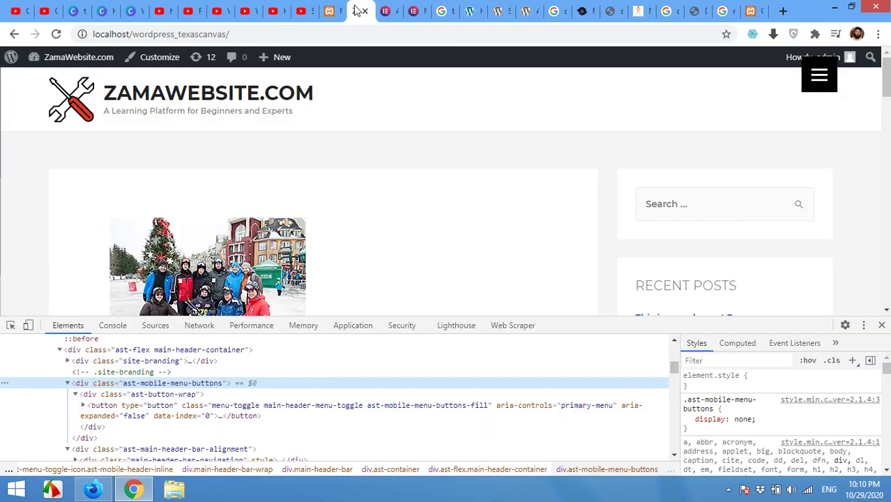
pyautogui.click(57, 35)
pyautogui.click(851, 7)
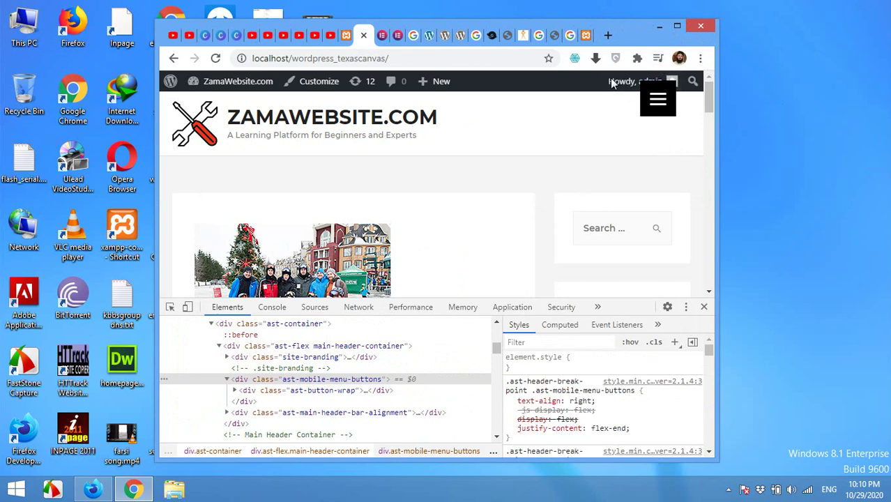
pyautogui.click(676, 26)
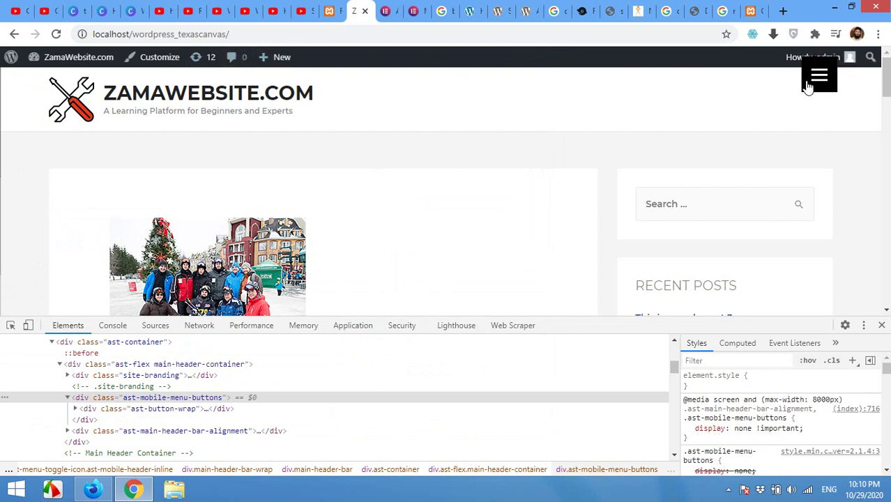
# Copy the site's front-page address localhost/wordpress_texascanvas/ and open it in a blank Firefox tab.
pyautogui.click(244, 35)
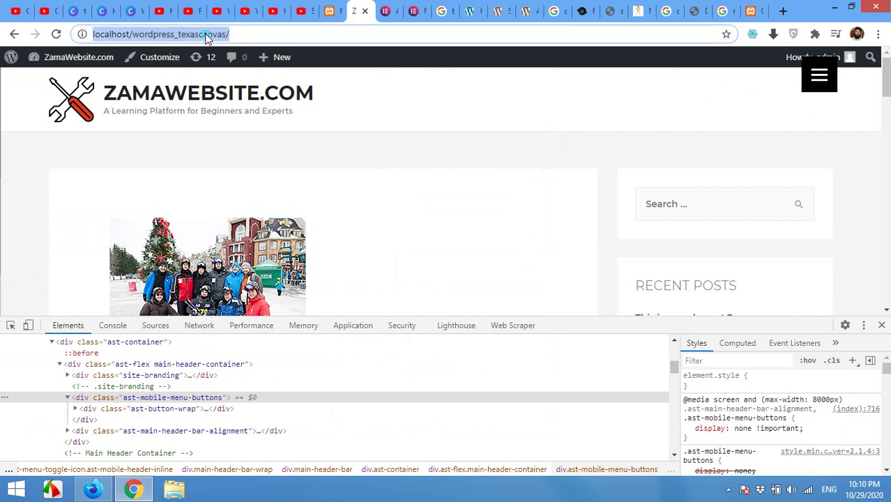
pyautogui.rightClick(206, 38)
pyautogui.click(226, 79)
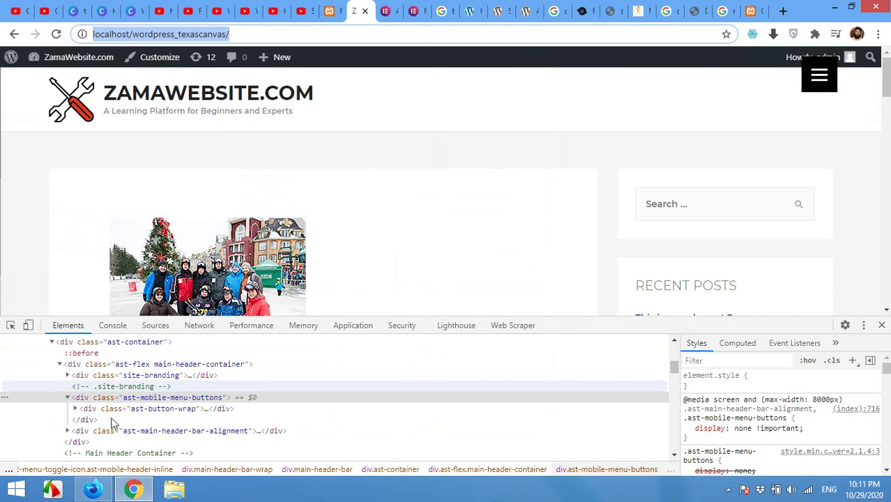
pyautogui.click(94, 491)
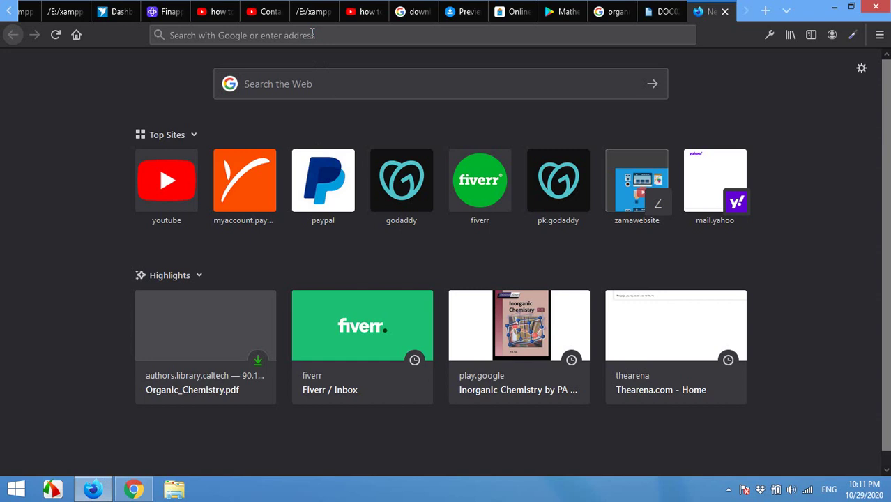
pyautogui.click(312, 34)
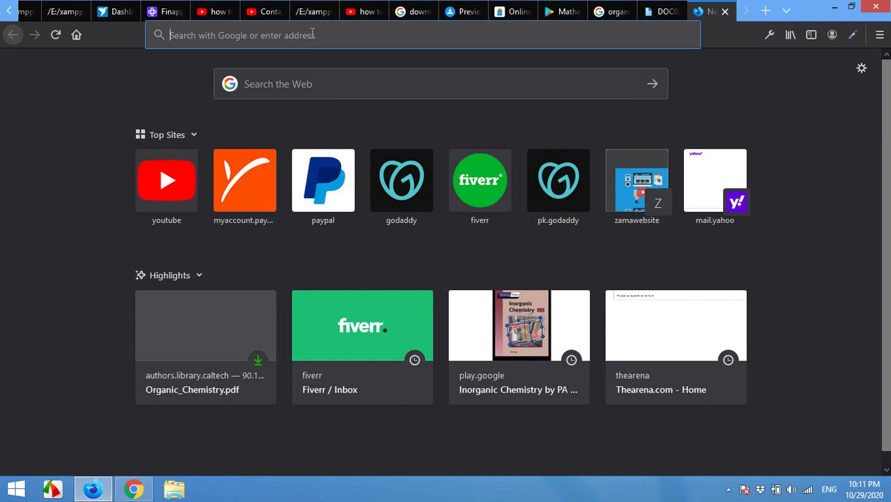
pyautogui.rightClick(313, 35)
pyautogui.click(339, 87)
pyautogui.hotkey('ctrl', 'v')
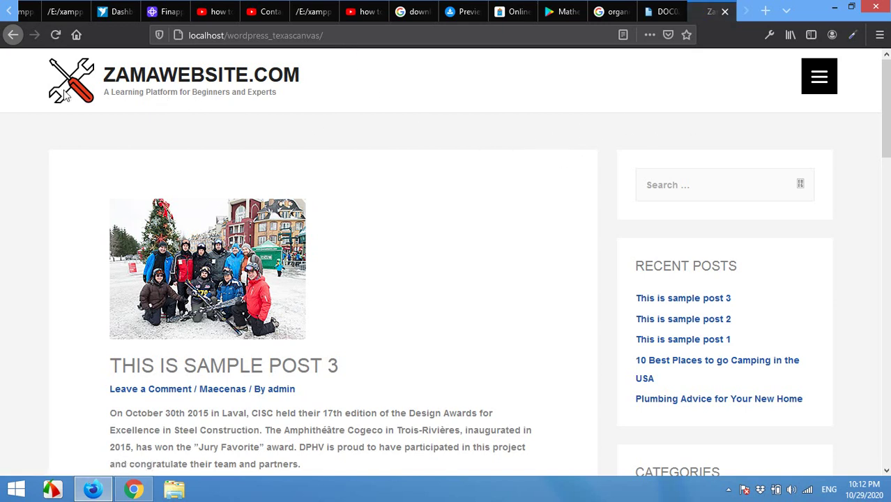
# Open and close the hamburger menu on the front page twice to check how its container slides in.
pyautogui.click(808, 82)
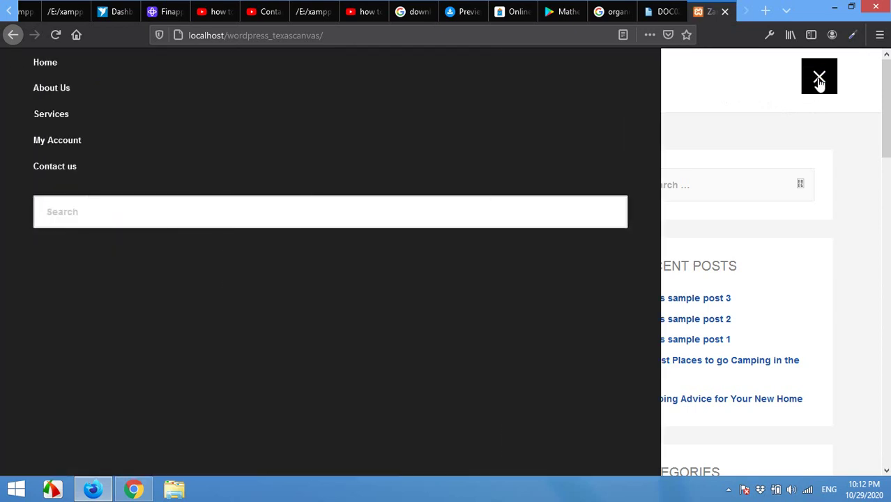
pyautogui.click(819, 82)
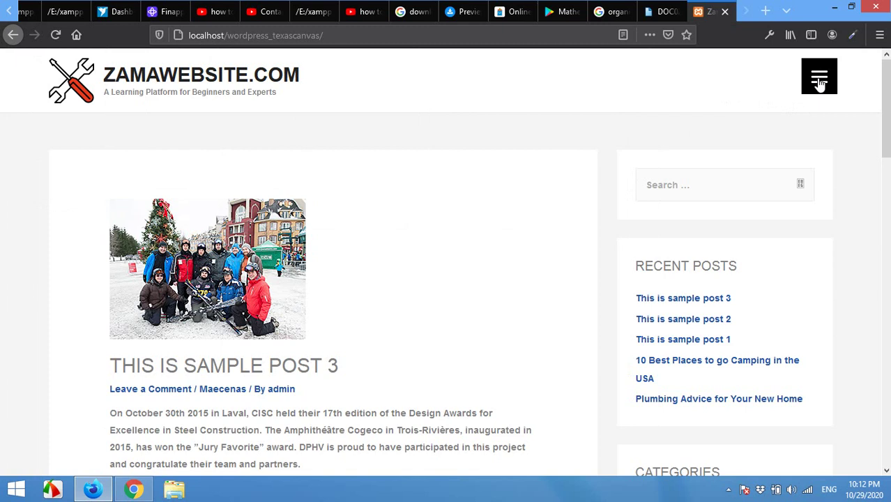
pyautogui.click(820, 82)
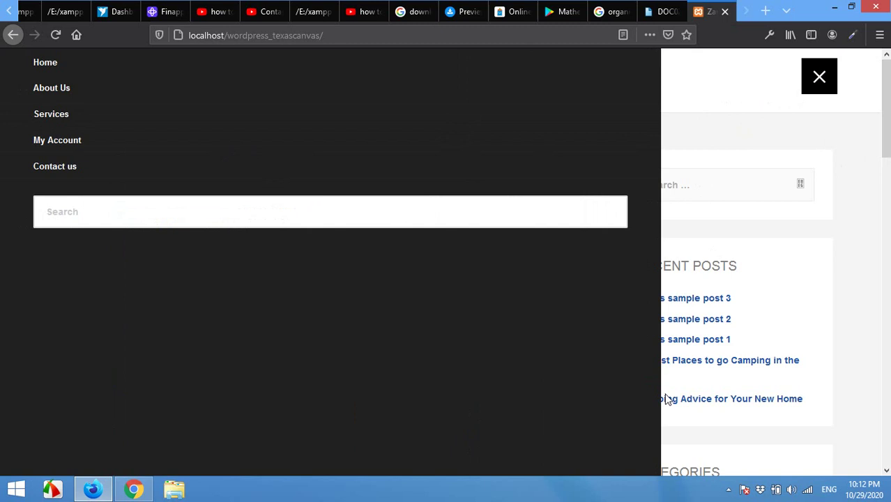
pyautogui.click(815, 84)
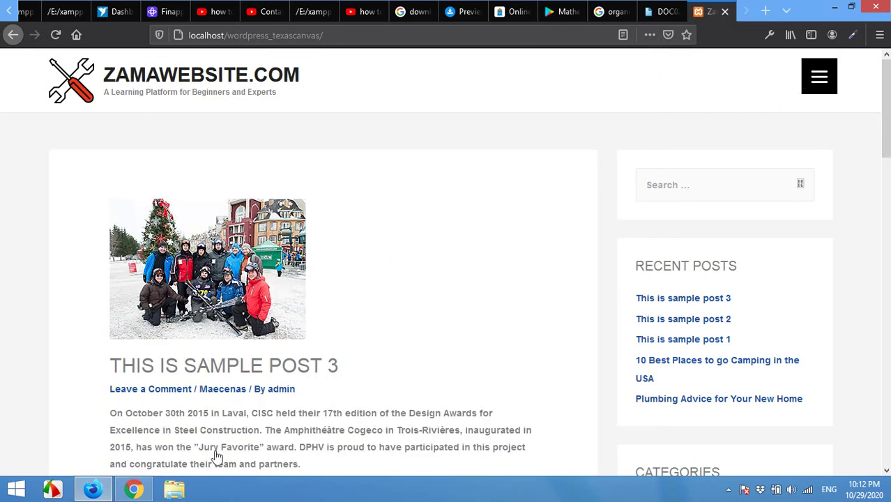
# Switch back to Chrome and set the container animation's Appear From option to Right in the Responsive Menu settings.
pyautogui.click(137, 492)
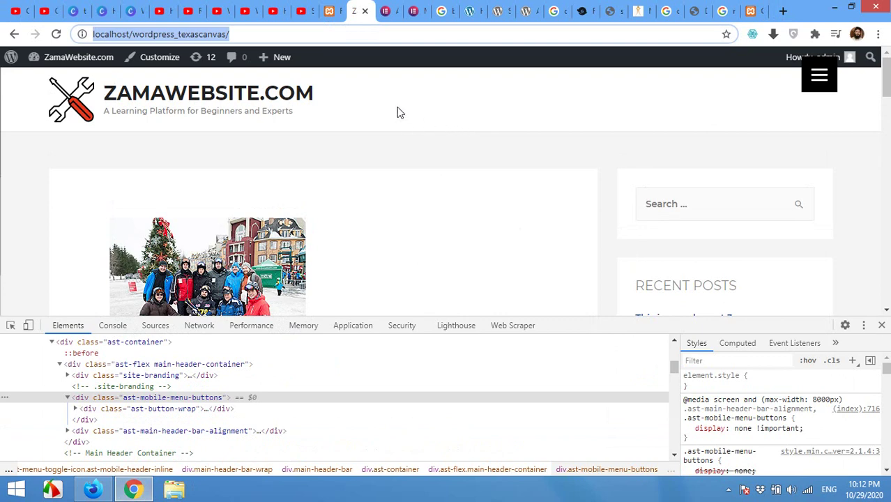
pyautogui.click(328, 10)
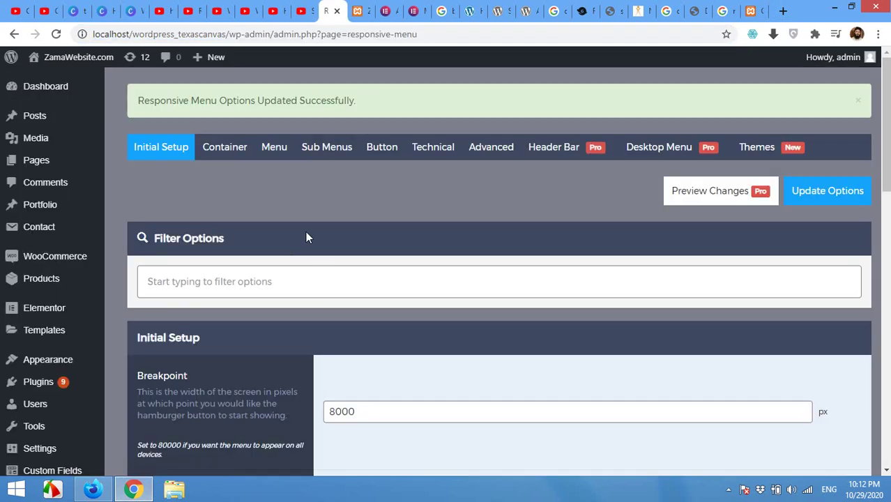
pyautogui.click(216, 151)
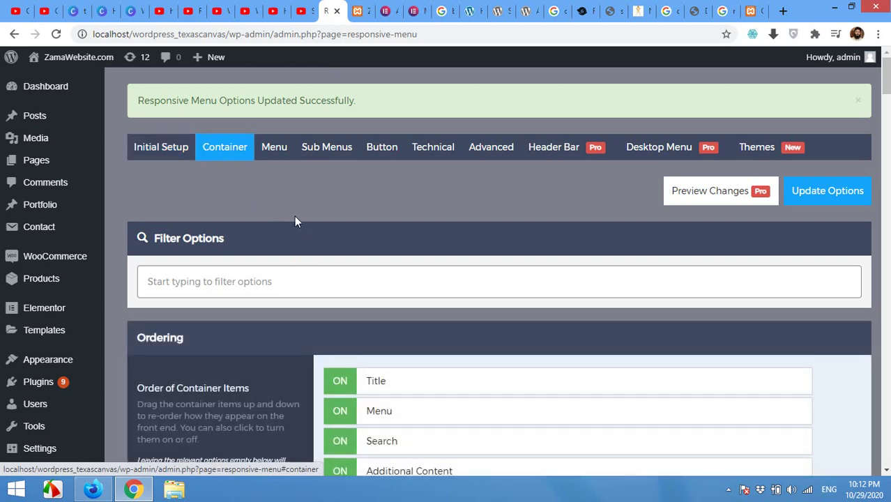
pyautogui.scroll(-5, 297, 218)
pyautogui.scroll(-14, 299, 223)
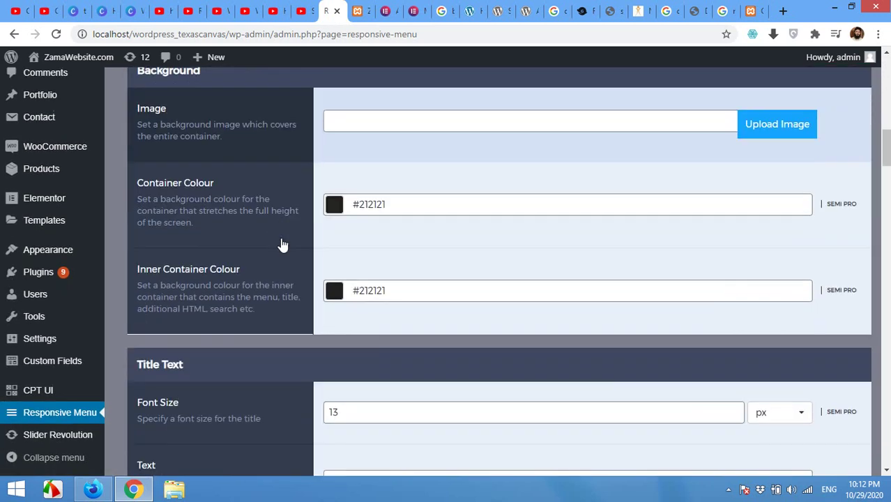
pyautogui.scroll(-12, 280, 243)
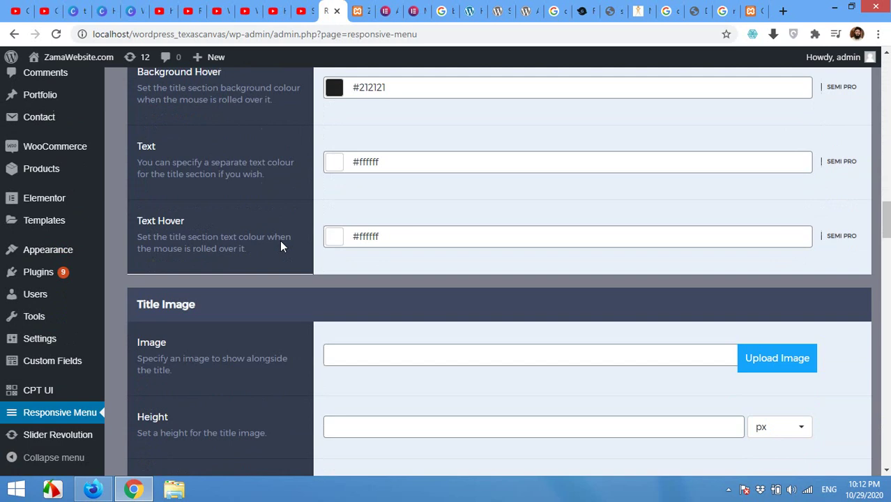
pyautogui.scroll(-10, 281, 249)
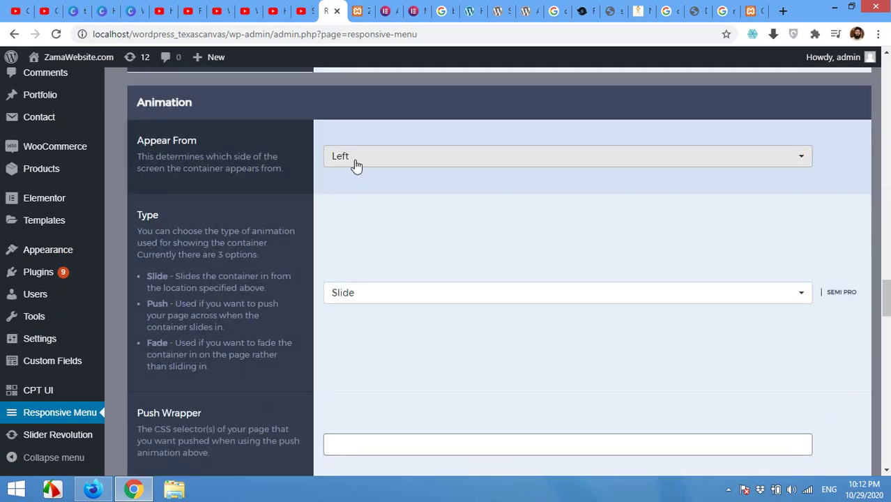
pyautogui.click(356, 165)
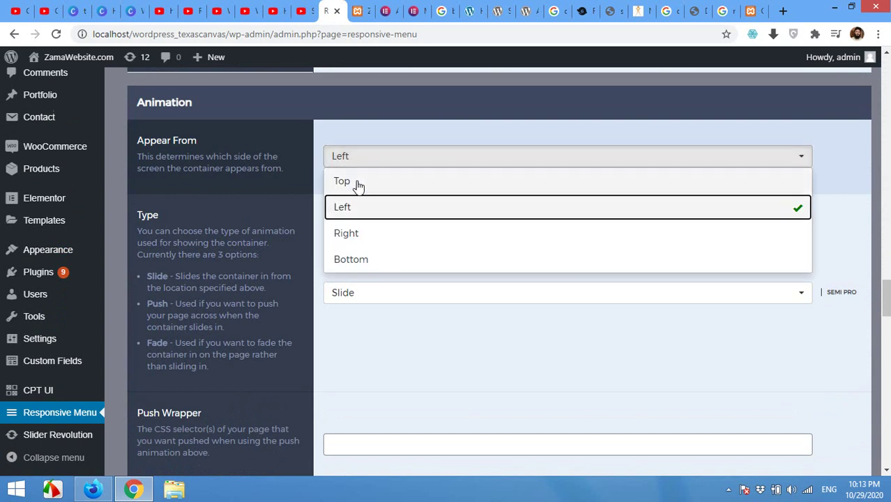
pyautogui.click(355, 237)
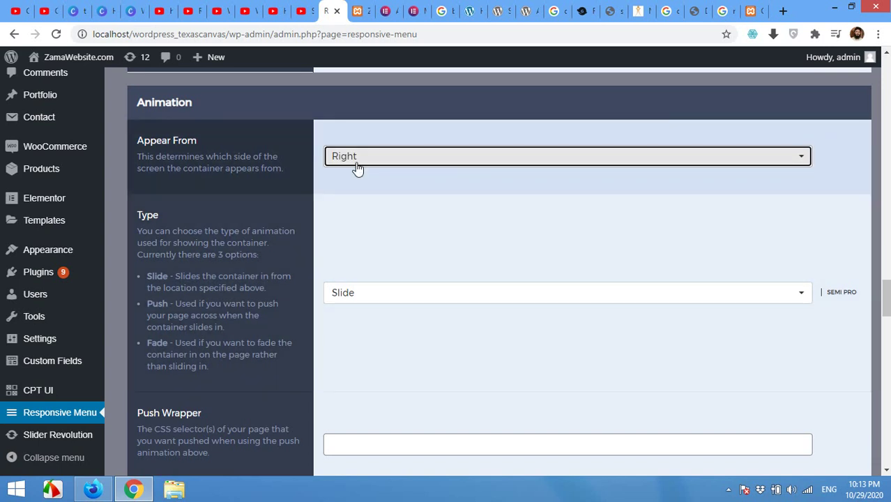
# Set the container animation type to Push and update the Responsive Menu options.
pyautogui.click(370, 297)
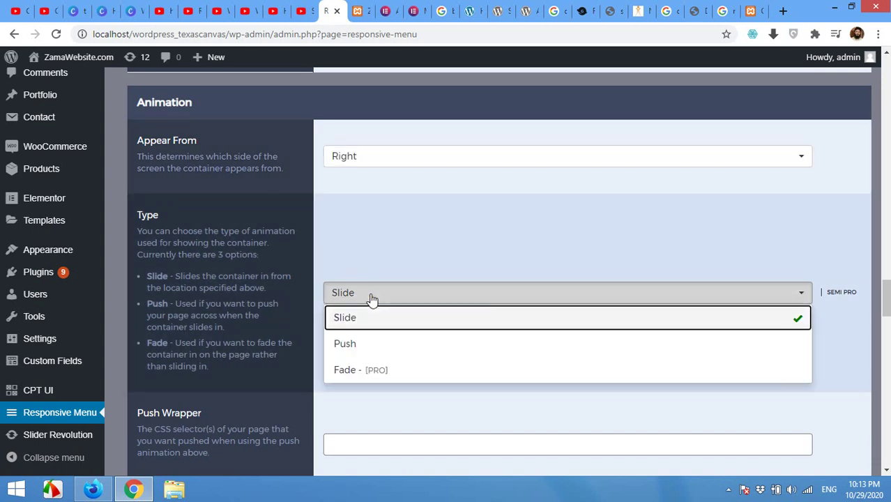
pyautogui.click(361, 344)
pyautogui.scroll(-5, 445, 323)
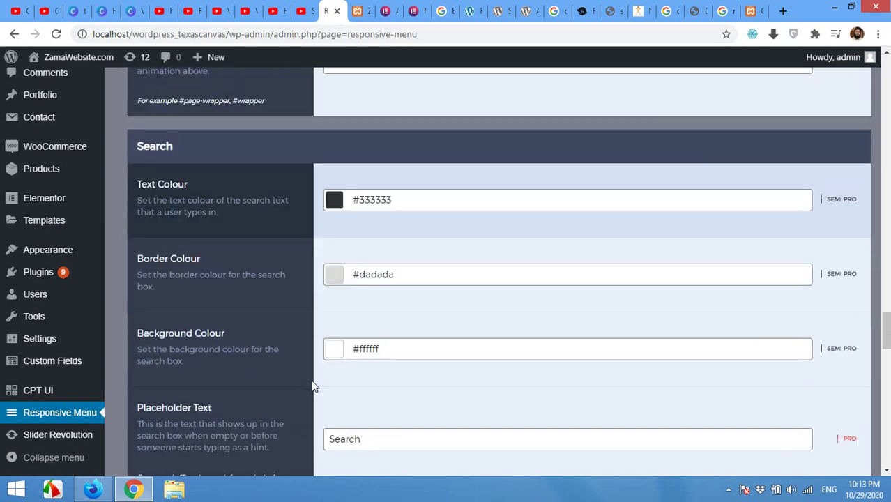
pyautogui.moveTo(885, 355); pyautogui.dragTo(885, 404)
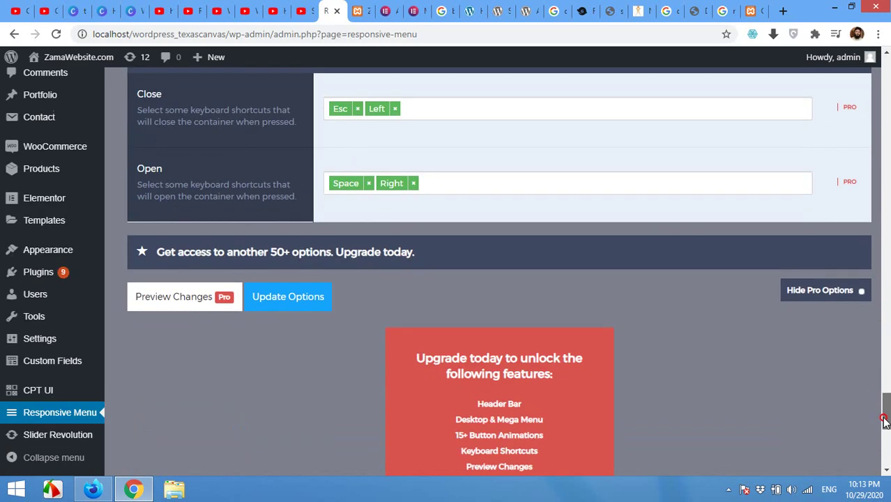
pyautogui.click(283, 299)
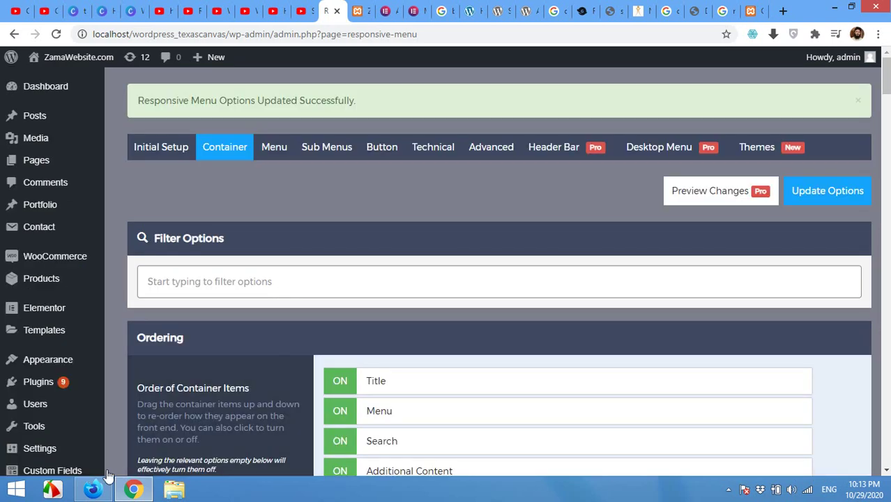
# Reload the front page in Firefox, then open and close the hamburger menu to check the side it appears from.
pyautogui.click(93, 489)
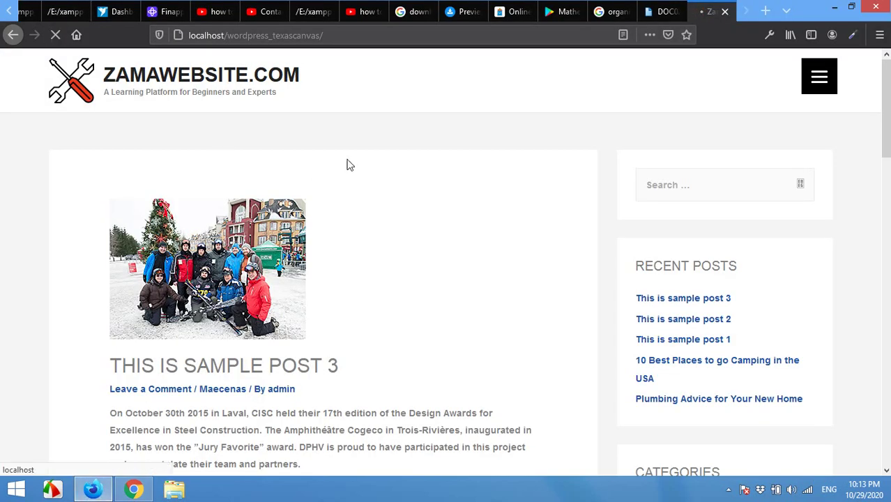
pyautogui.click(819, 77)
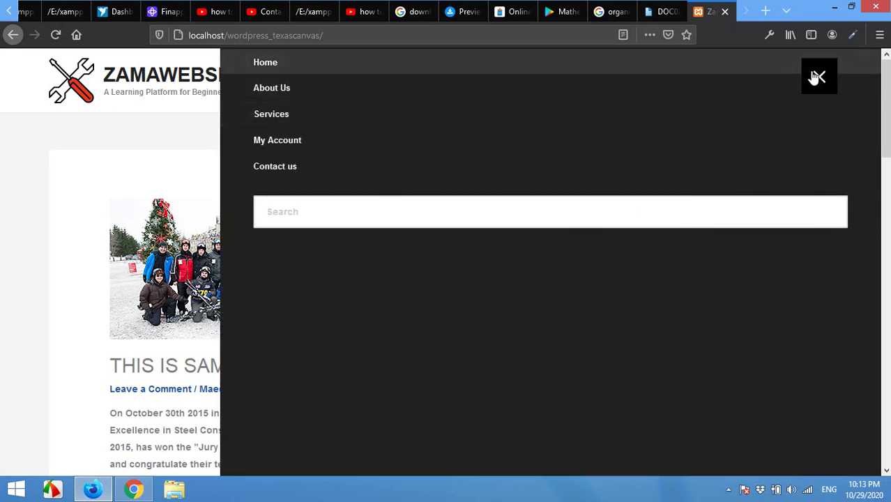
pyautogui.click(817, 76)
# Return to the Responsive Menu container settings in Chrome, set the animation's Appear From option to Top, and update the options.
pyautogui.click(133, 489)
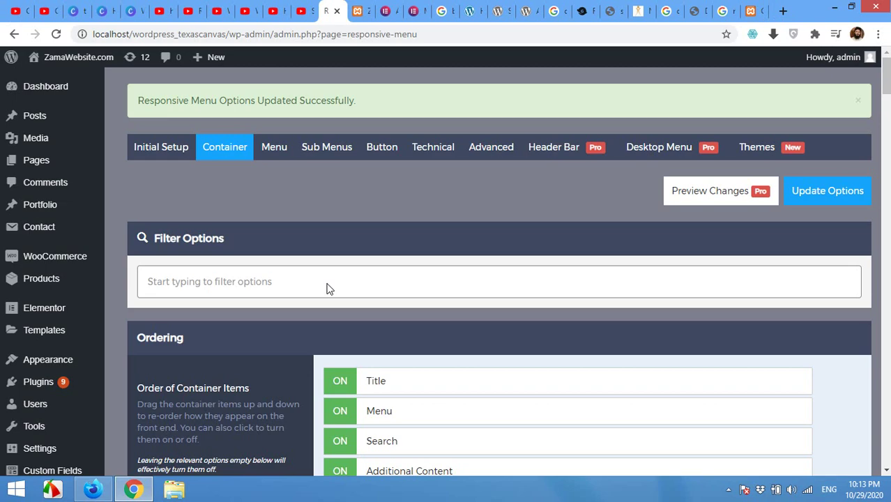
pyautogui.scroll(-5, 418, 328)
pyautogui.scroll(-10, 424, 332)
pyautogui.scroll(6, 418, 342)
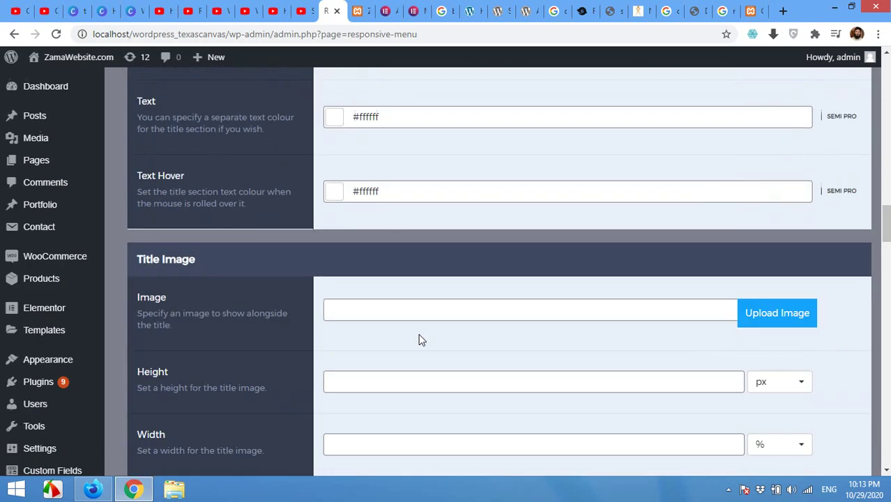
pyautogui.scroll(4, 420, 338)
pyautogui.scroll(-12, 419, 338)
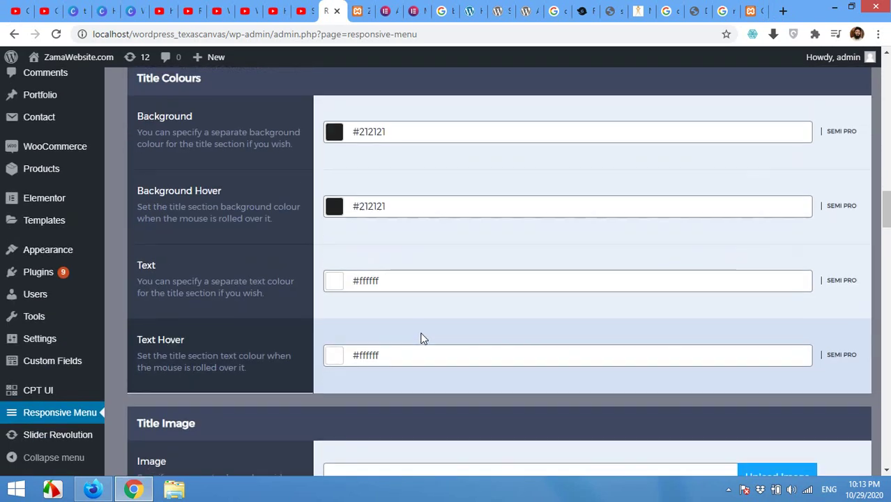
pyautogui.scroll(-5, 422, 332)
pyautogui.scroll(4, 422, 324)
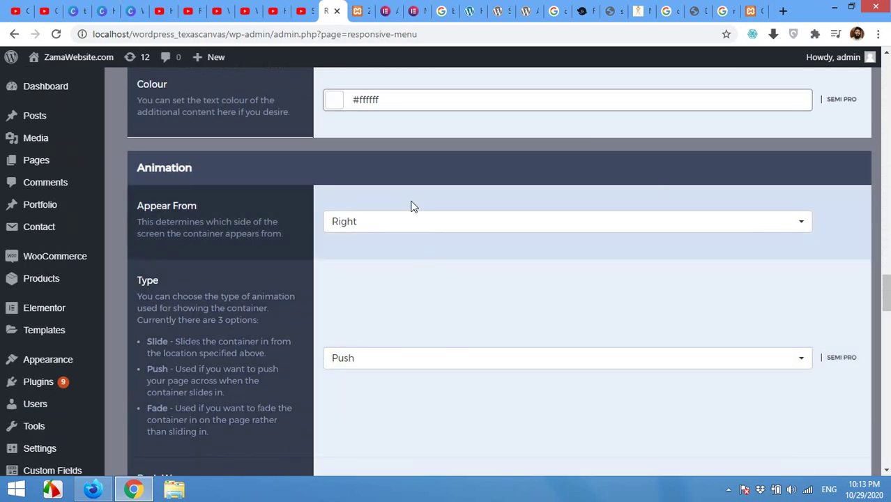
pyautogui.click(400, 221)
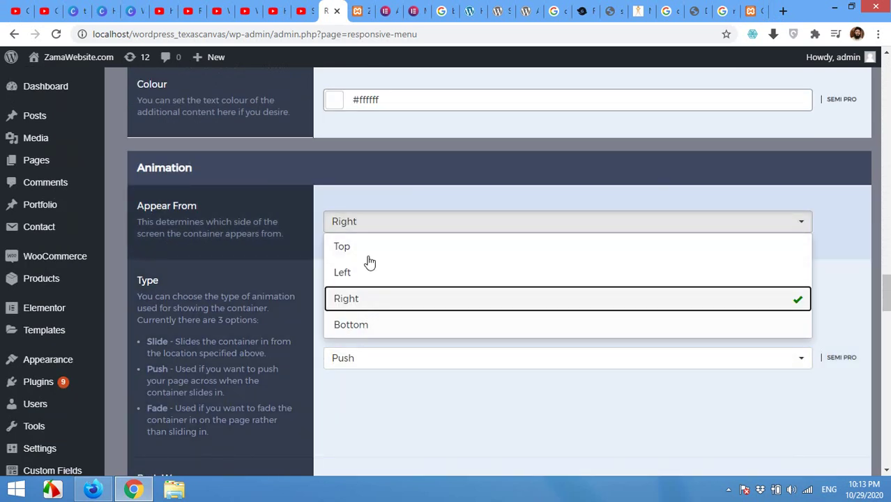
pyautogui.click(368, 249)
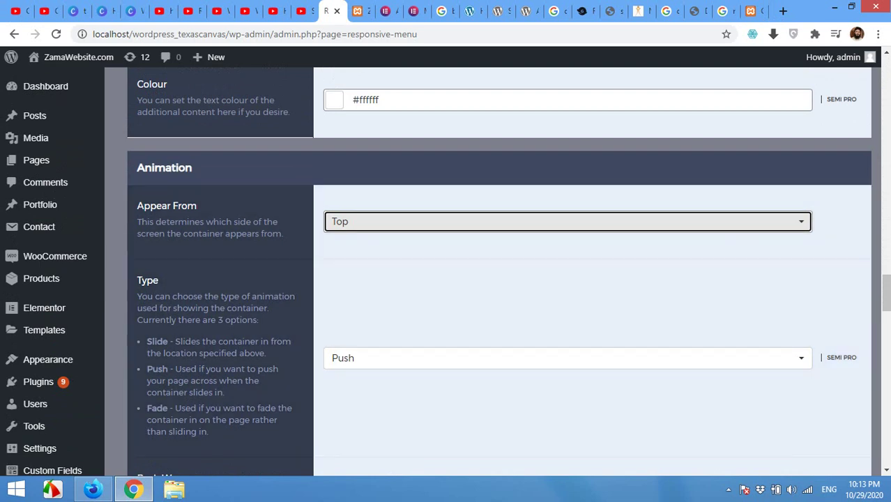
pyautogui.click(888, 177)
pyautogui.scroll(-15, 488, 313)
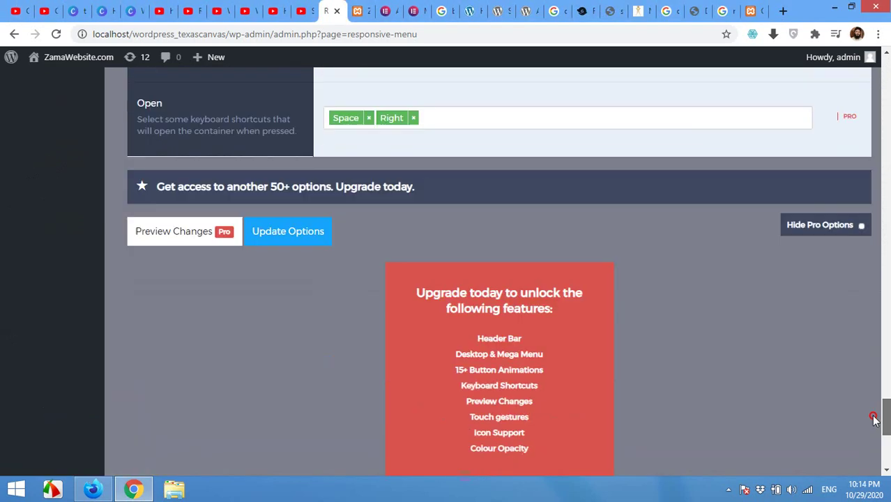
pyautogui.scroll(5, 384, 286)
pyautogui.click(264, 239)
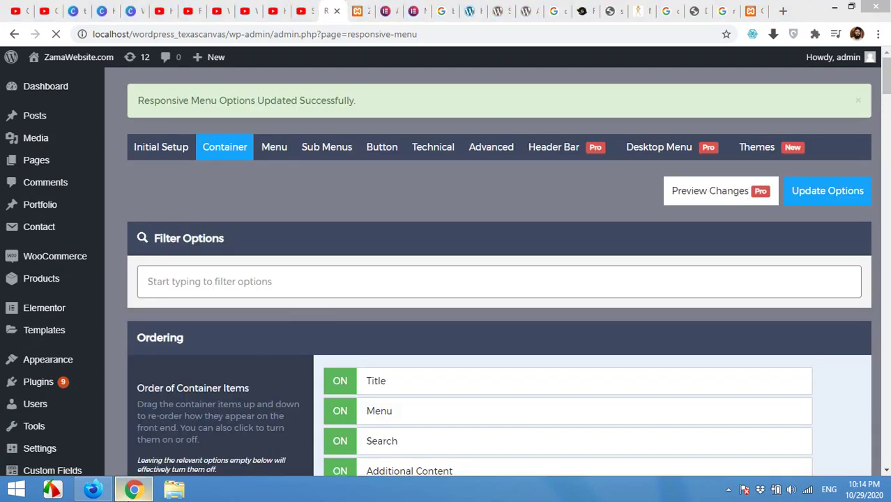
# Reload the front page in Firefox and test the menu's changed animation by opening and closing it.
pyautogui.click(111, 490)
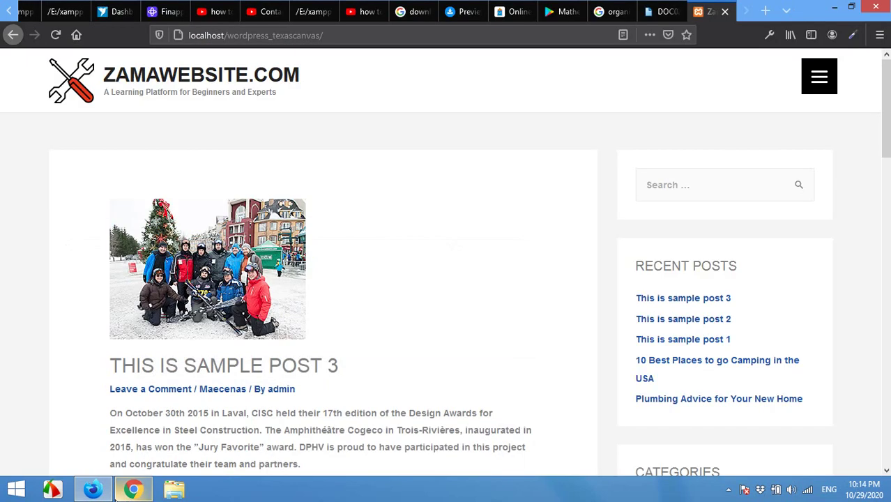
pyautogui.click(57, 36)
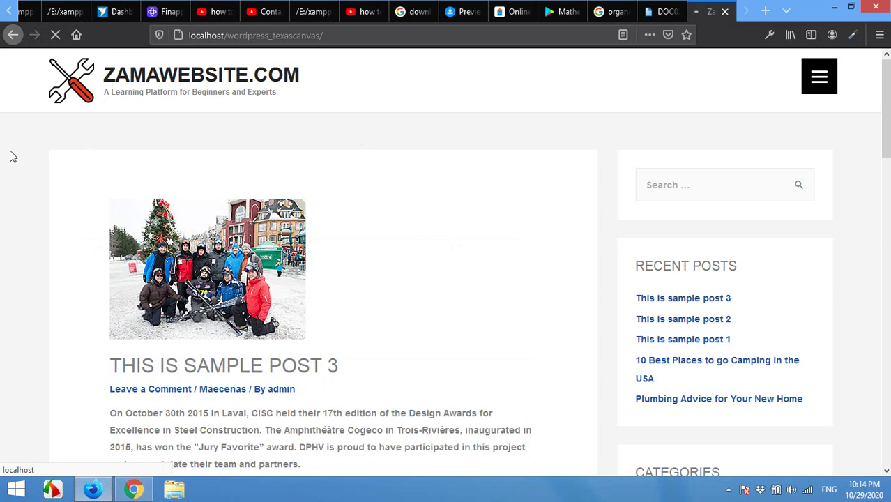
pyautogui.click(821, 78)
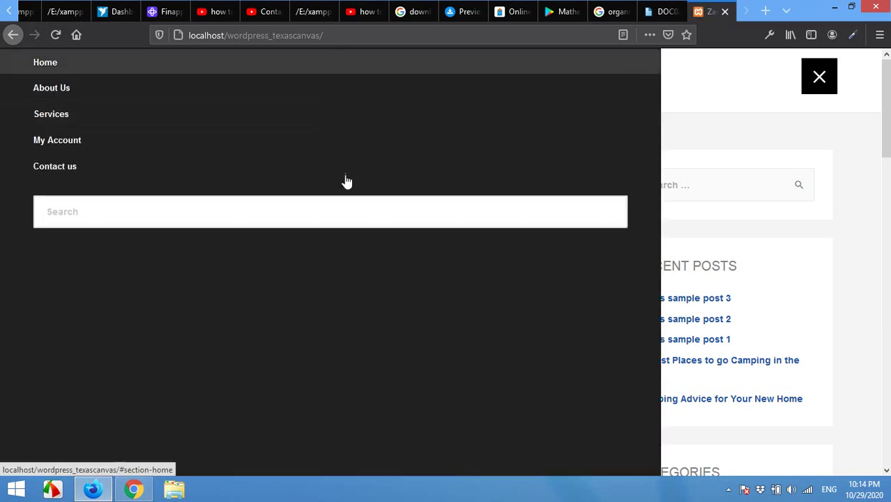
pyautogui.click(821, 80)
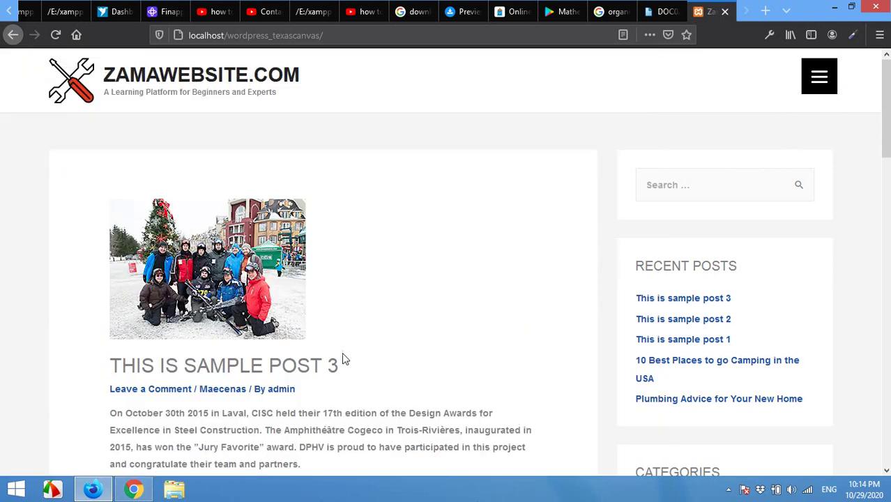
# Open the hamburger menu once more on the front page, look over its items, and close it.
pyautogui.click(818, 83)
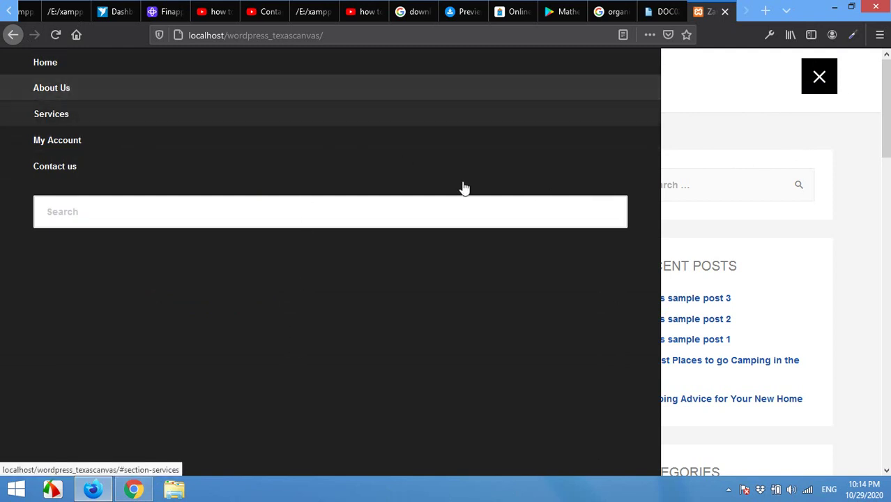
pyautogui.click(818, 79)
# Return to Responsive Menu in Chrome and, in the Menu settings, set the Item Text colour to black, #000000.
pyautogui.click(134, 489)
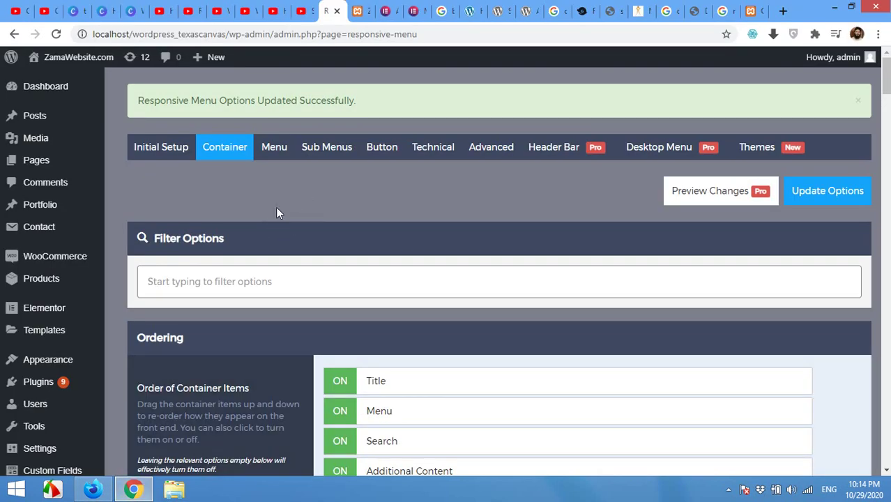
pyautogui.click(285, 149)
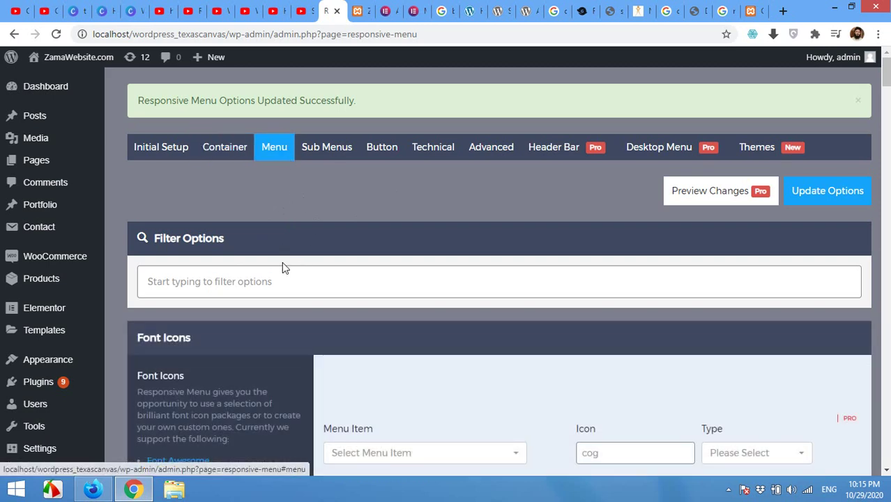
pyautogui.scroll(-8, 123, 314)
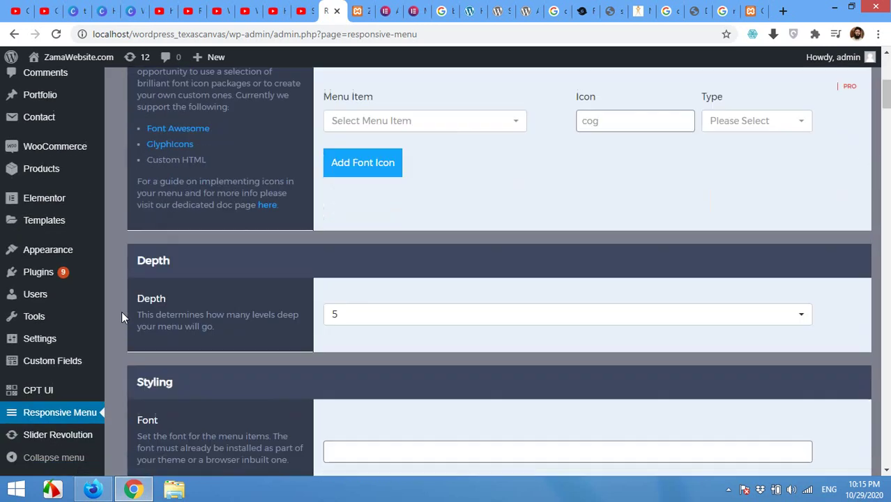
pyautogui.scroll(-7, 121, 305)
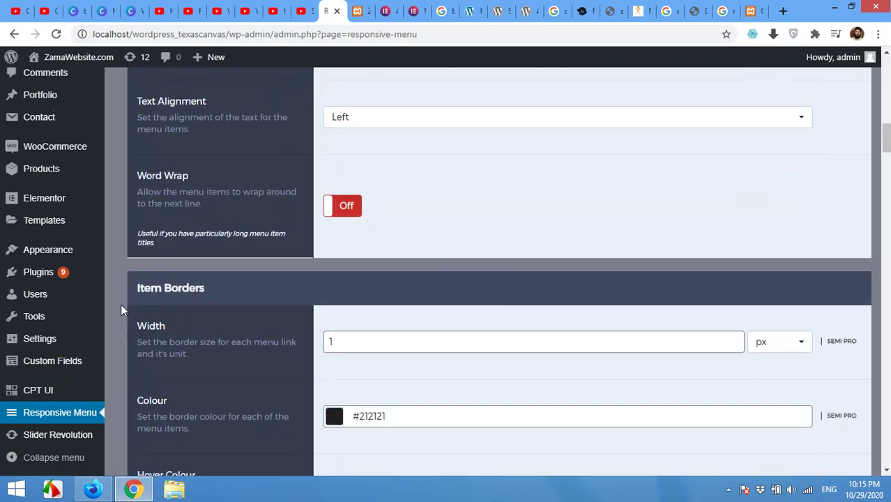
pyautogui.scroll(-6, 136, 292)
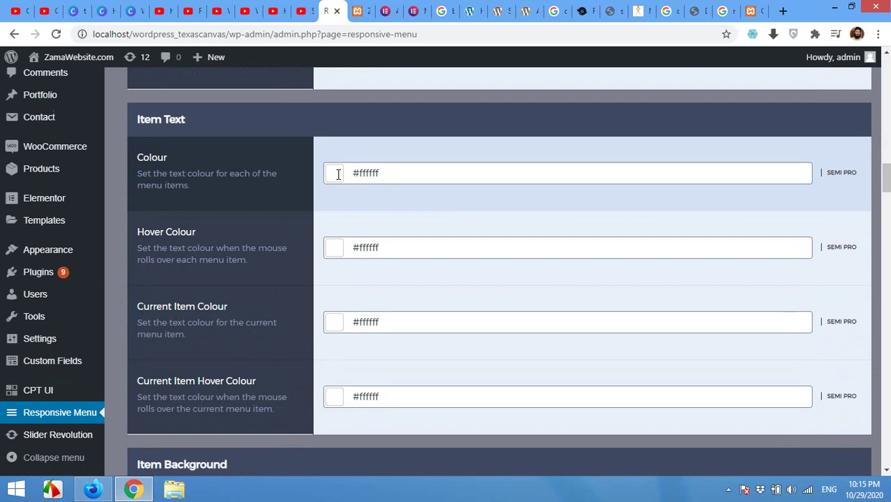
pyautogui.click(338, 174)
pyautogui.moveTo(326, 187); pyautogui.dragTo(306, 283)
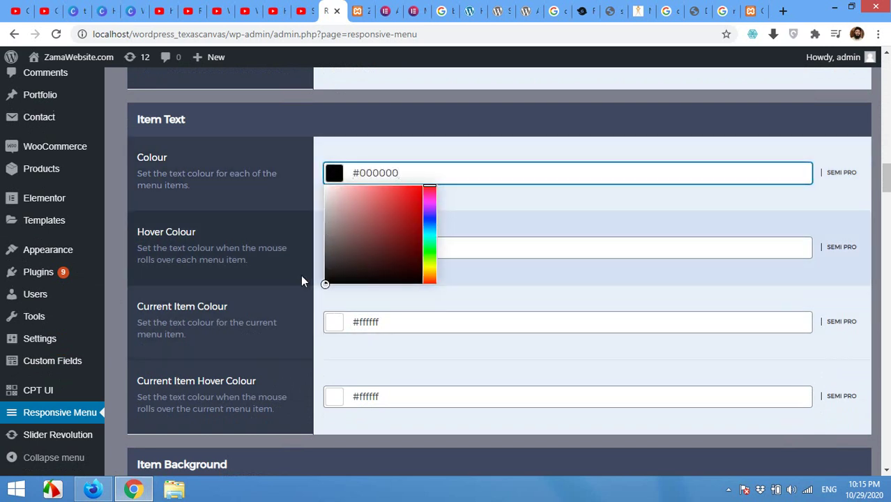
pyautogui.click(117, 281)
# Set the Item Text Hover Colour to the dark blue #082494.
pyautogui.click(333, 249)
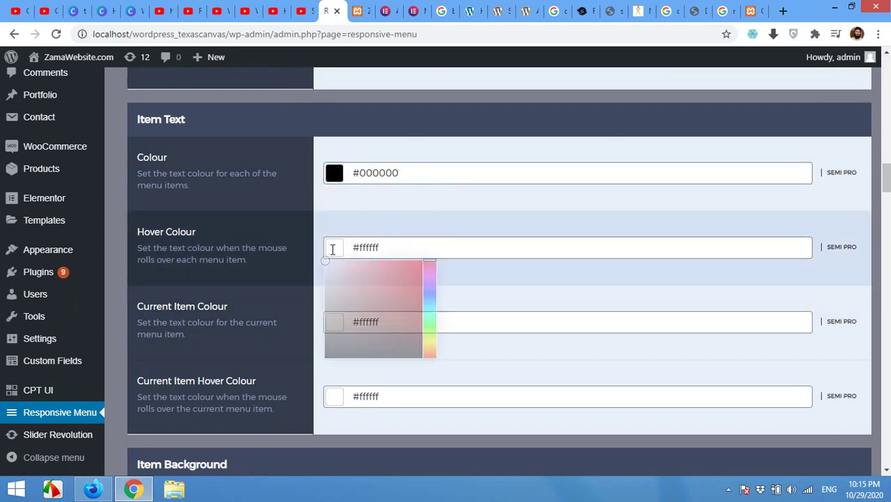
pyautogui.moveTo(327, 263)
pyautogui.mouseDown()
pyautogui.moveTo(324, 320)
pyautogui.moveTo(415, 264)
pyautogui.moveTo(416, 294)
pyautogui.moveTo(304, 321)
pyautogui.mouseUp()
pyautogui.click(428, 323)
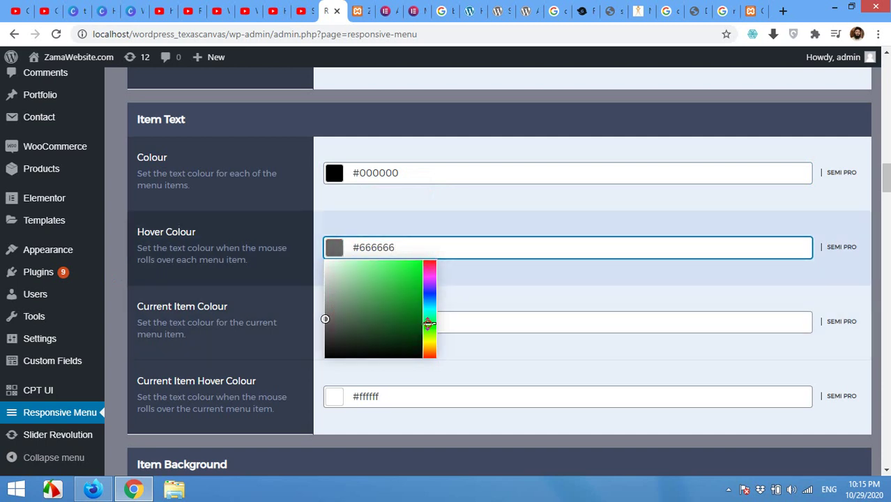
pyautogui.moveTo(429, 327)
pyautogui.mouseDown()
pyautogui.moveTo(429, 339)
pyautogui.moveTo(428, 295)
pyautogui.mouseUp()
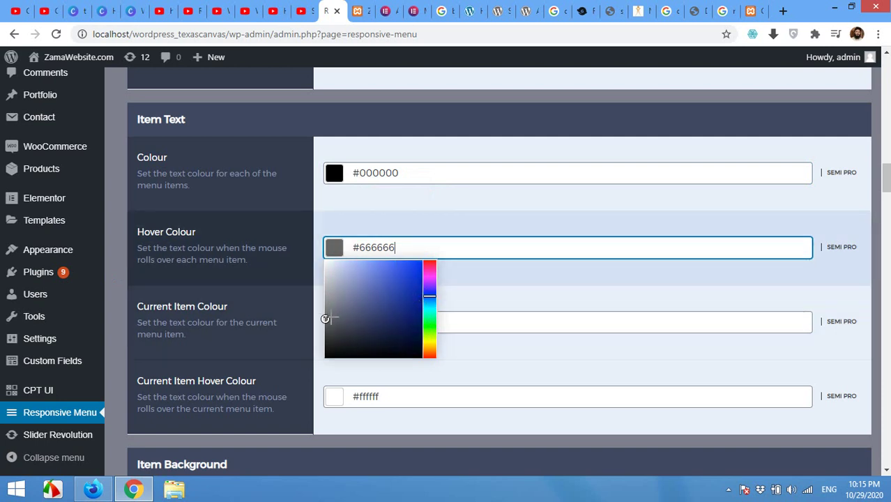
pyautogui.moveTo(326, 317); pyautogui.dragTo(416, 300)
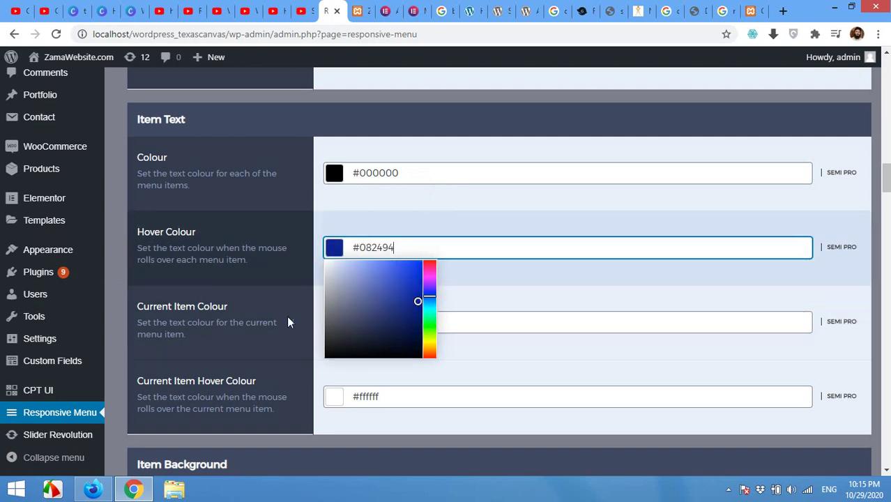
pyautogui.click(124, 306)
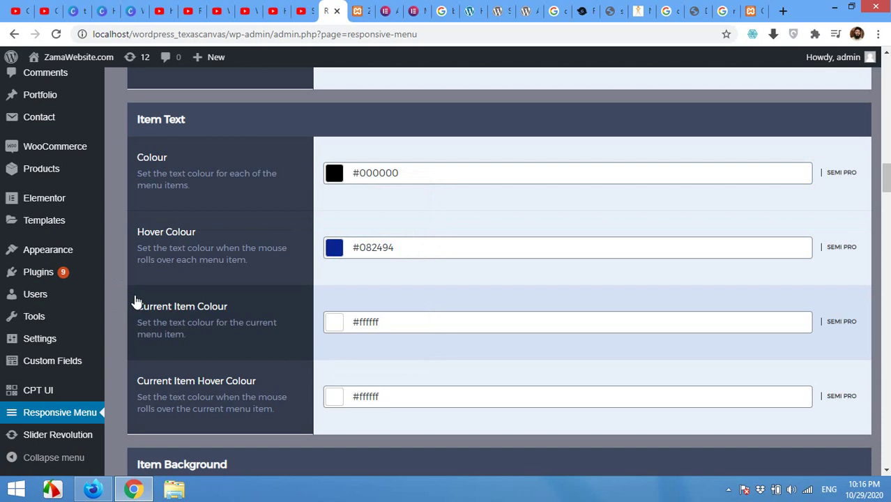
# Copy the Hover Colour value #082494 into the Item Text section's Current Item Colour.
pyautogui.click(396, 324)
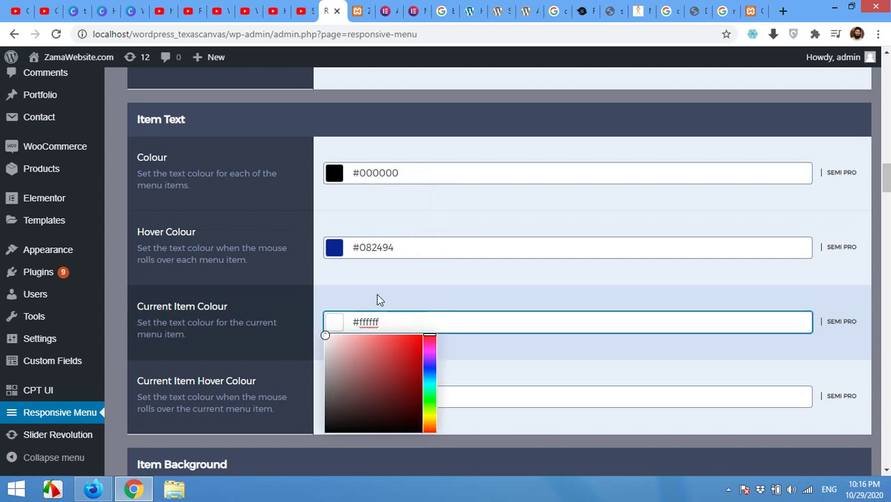
pyautogui.click(404, 250)
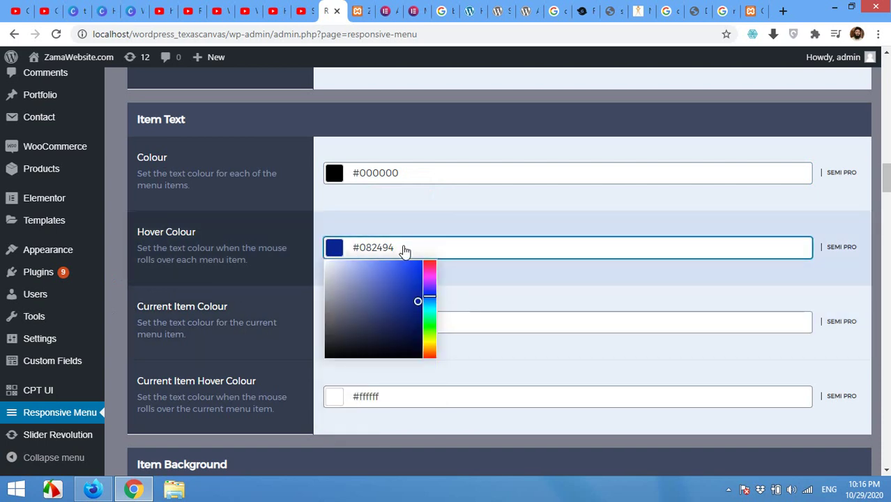
pyautogui.moveTo(403, 250); pyautogui.dragTo(354, 254)
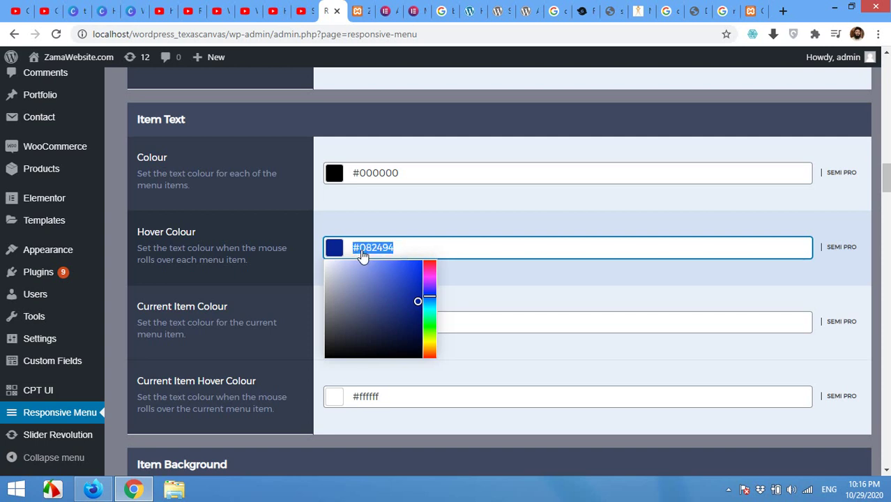
pyautogui.rightClick(361, 253)
pyautogui.click(393, 276)
pyautogui.click(420, 400)
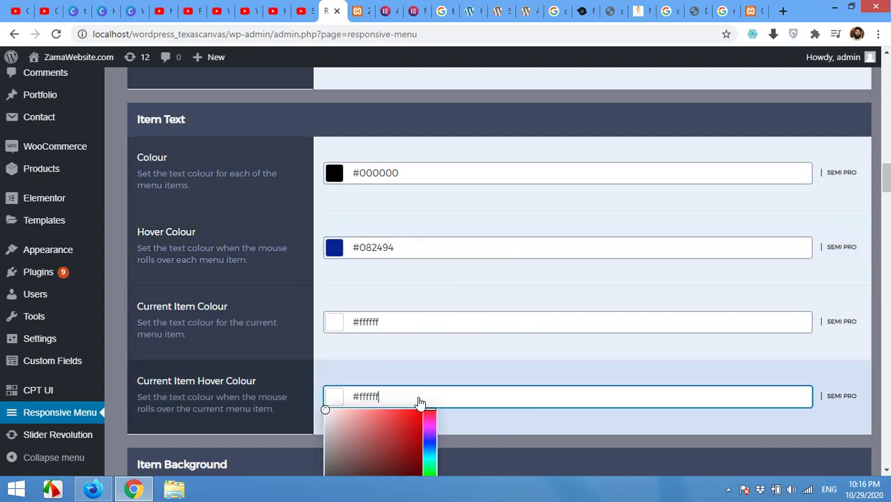
pyautogui.click(393, 326)
pyautogui.moveTo(392, 323); pyautogui.dragTo(354, 328)
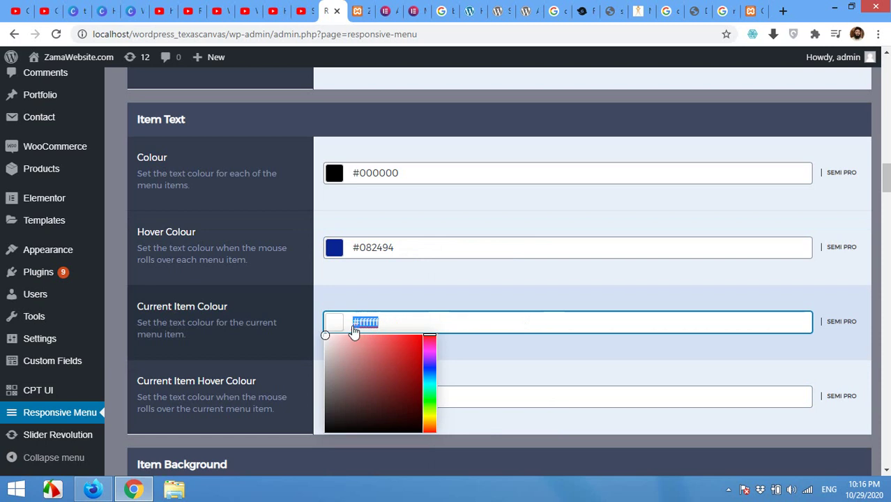
pyautogui.rightClick(360, 329)
pyautogui.click(385, 421)
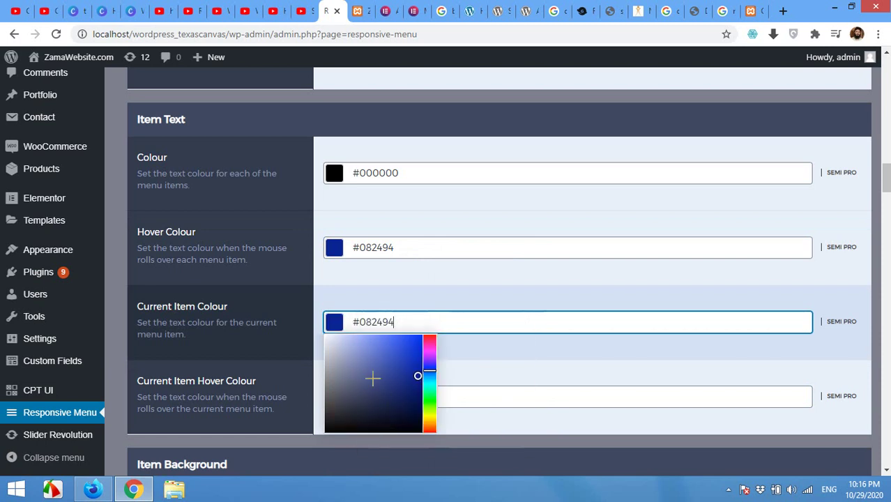
pyautogui.click(340, 292)
# Paste the copied blue into the Item Text Current Item Hover Colour and darken it to #03124d.
pyautogui.scroll(-2, 340, 290)
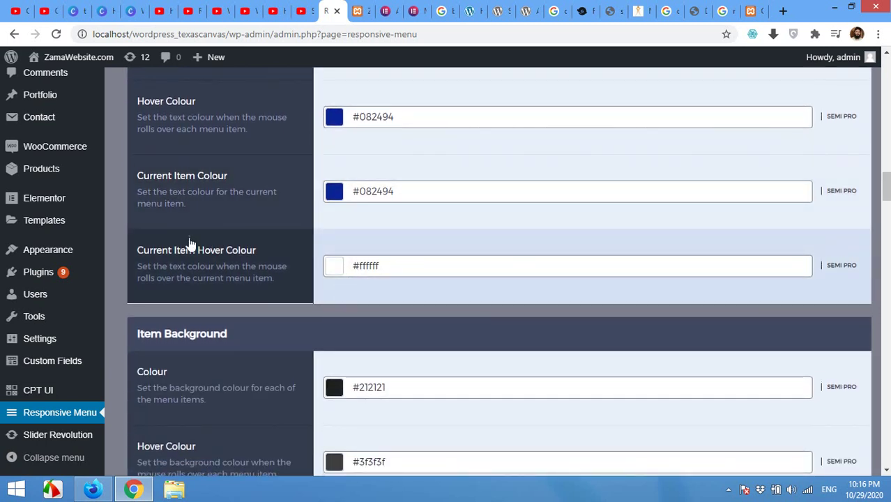
pyautogui.click(350, 272)
pyautogui.moveTo(390, 270); pyautogui.dragTo(341, 269)
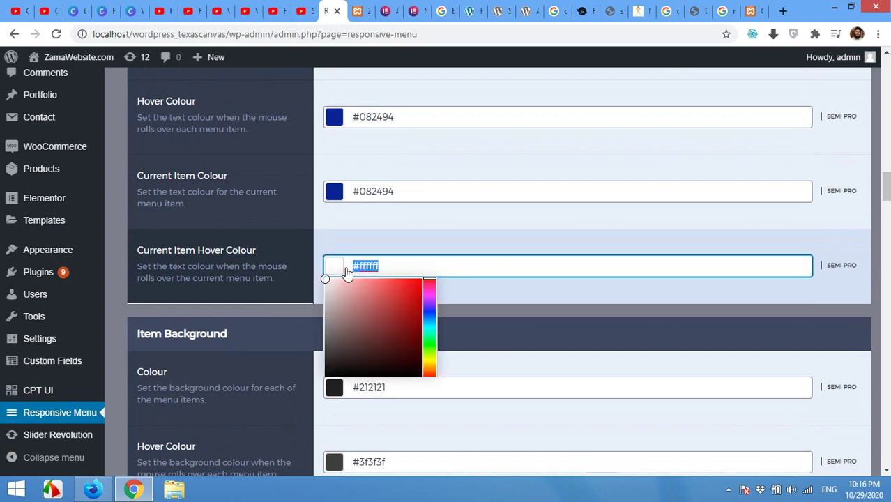
pyautogui.rightClick(354, 269)
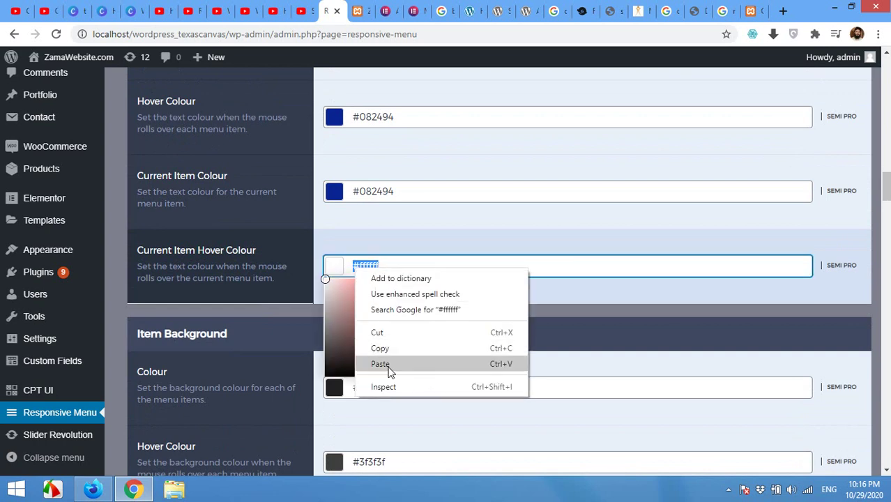
pyautogui.click(387, 364)
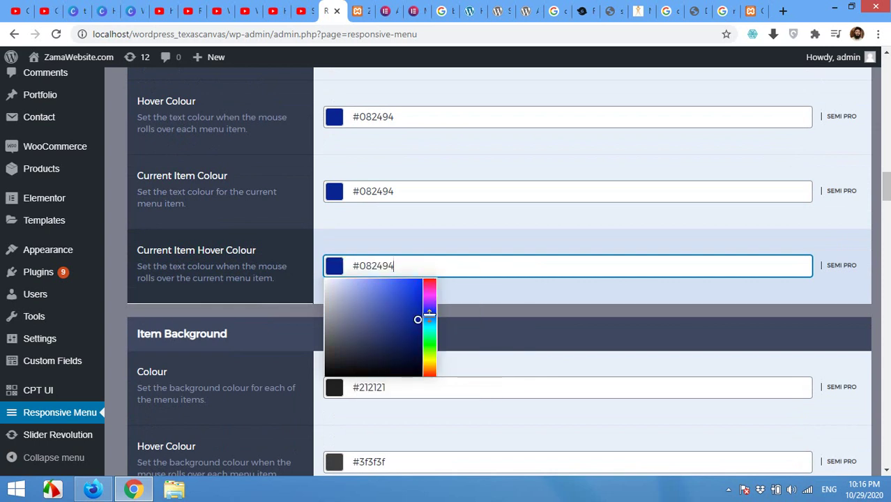
pyautogui.moveTo(416, 320); pyautogui.dragTo(417, 342)
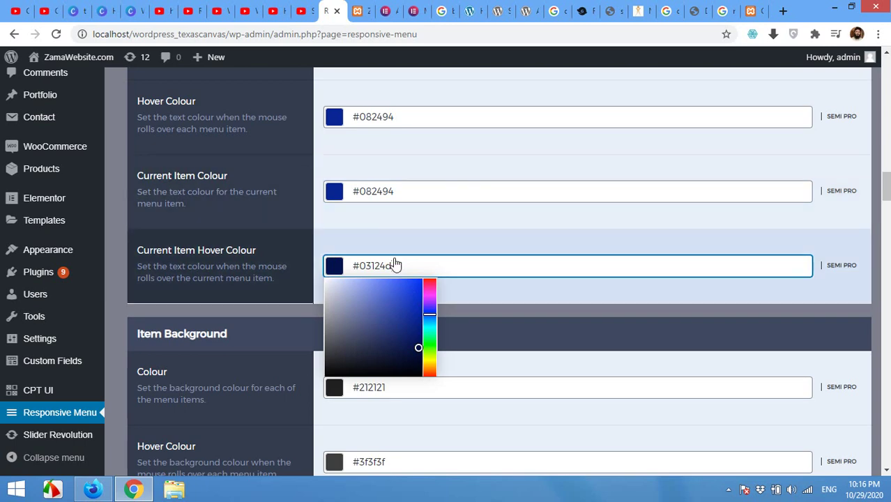
pyautogui.click(251, 308)
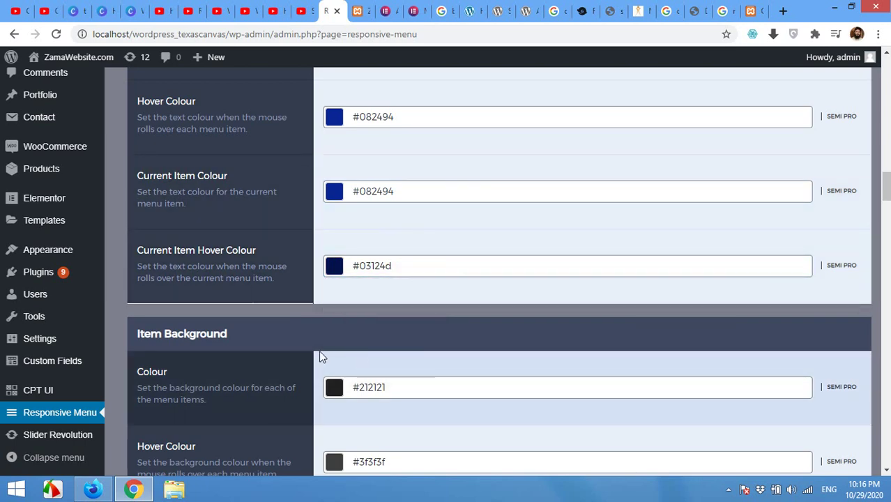
# Update the Responsive Menu options to save the new item text colours.
pyautogui.scroll(-2, 878, 234)
pyautogui.moveTo(880, 235); pyautogui.dragTo(882, 460)
pyautogui.scroll(8, 401, 292)
pyautogui.click(288, 410)
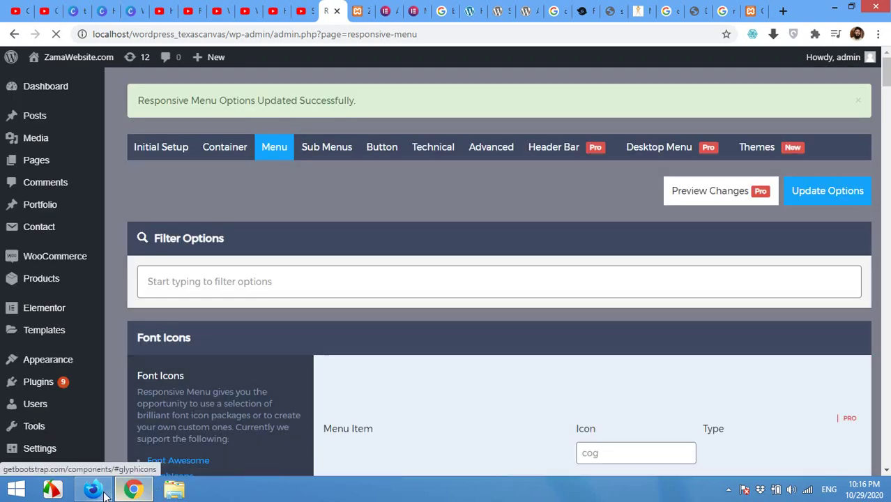
# Reload the front page in Firefox, then open and close the hamburger menu twice to check the item text colours.
pyautogui.click(98, 489)
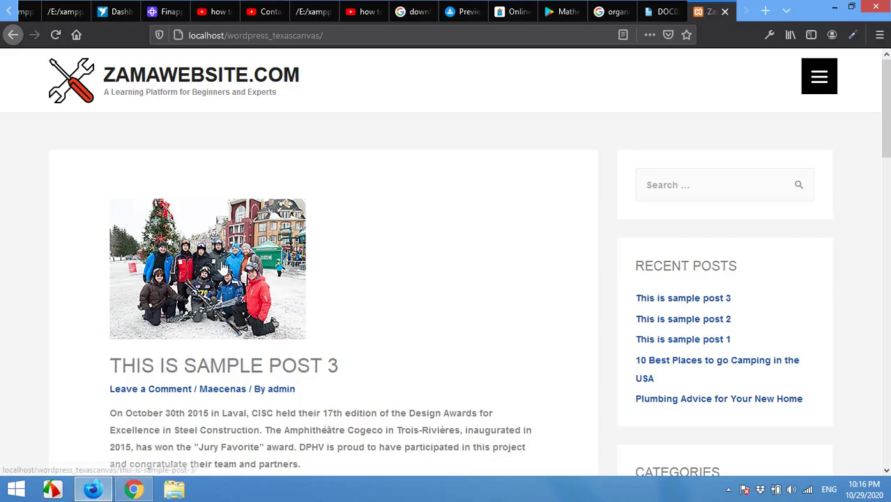
pyautogui.click(55, 35)
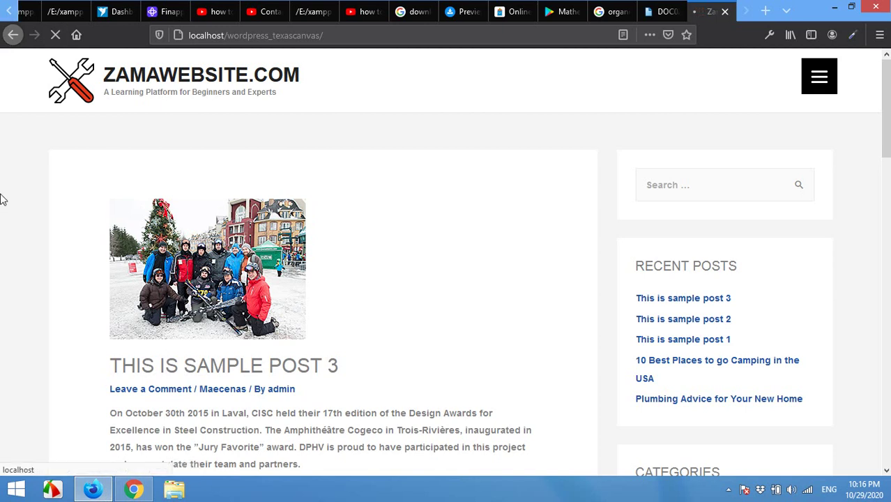
pyautogui.click(821, 80)
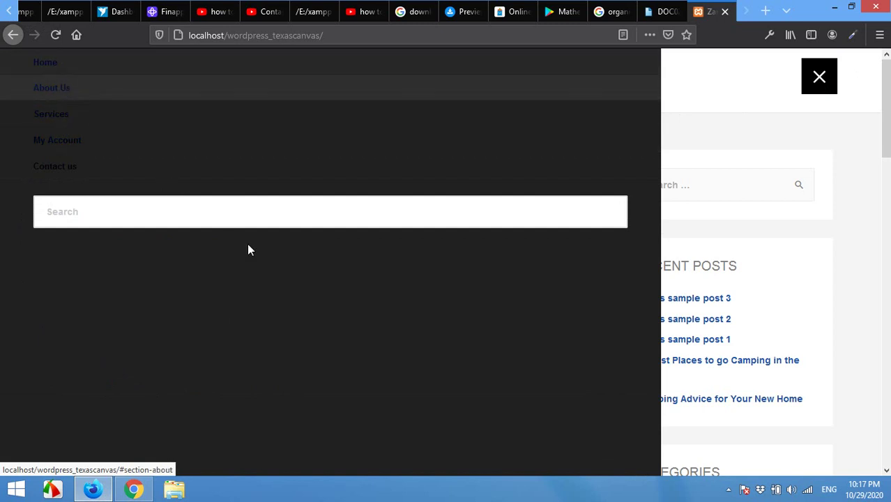
pyautogui.click(824, 83)
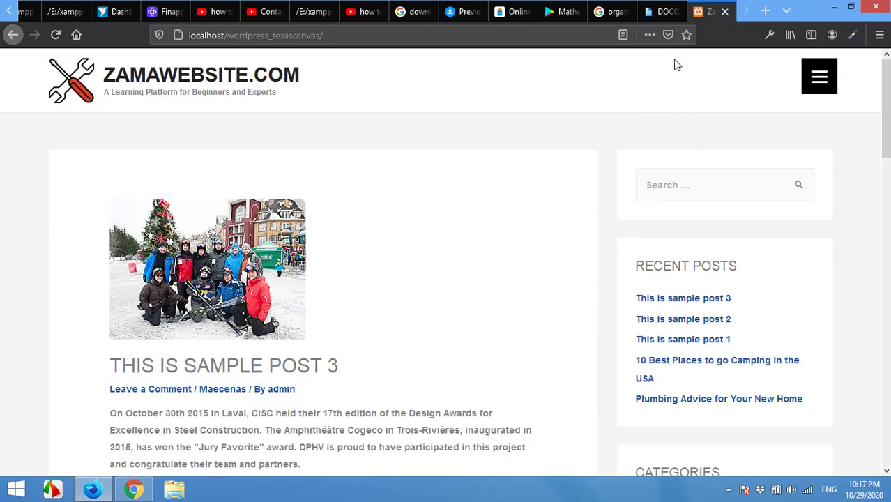
pyautogui.click(824, 84)
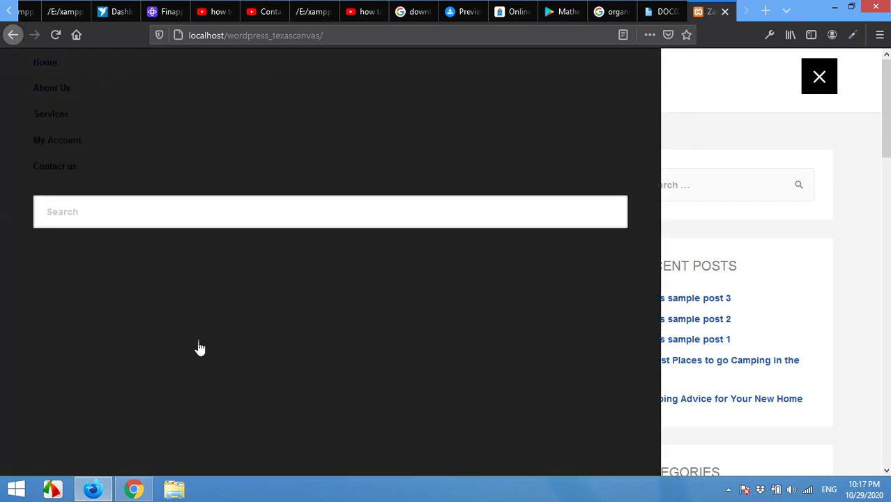
pyautogui.click(822, 85)
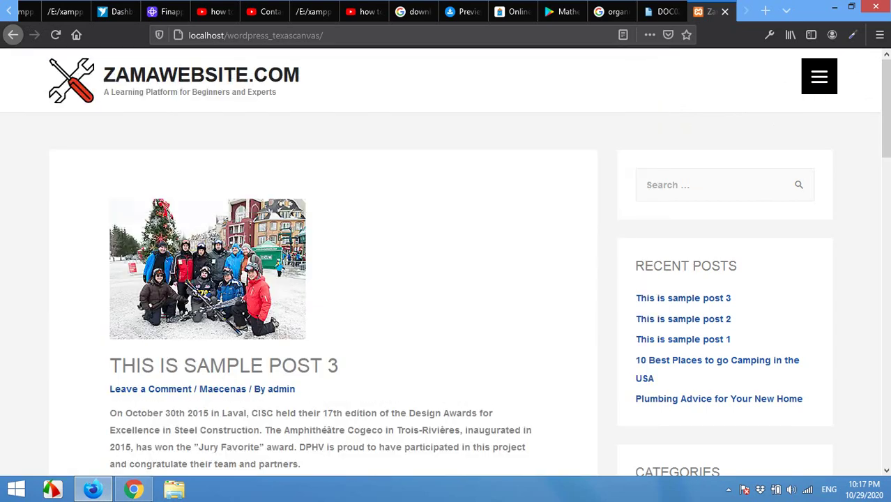
# Switch to Chrome and set the Item Background section's Colour to light grey #c9c9c9 in the Responsive Menu settings.
pyautogui.click(134, 489)
pyautogui.scroll(-4, 297, 251)
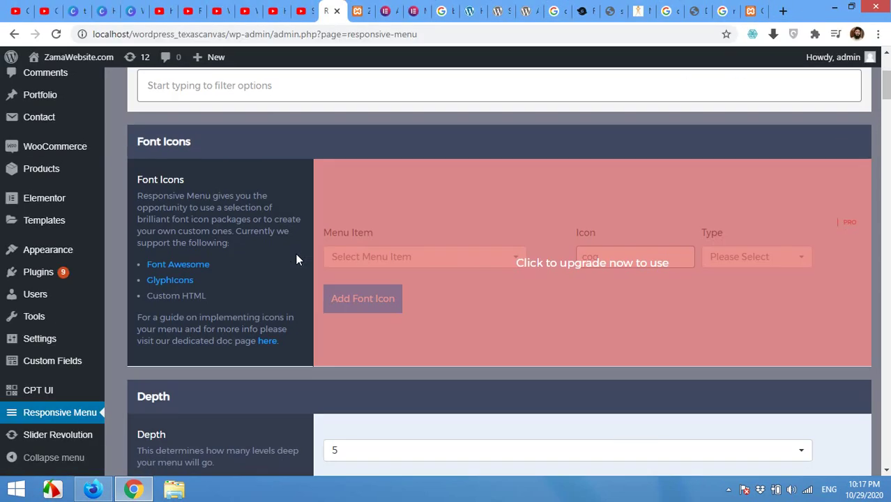
pyautogui.scroll(-15, 133, 327)
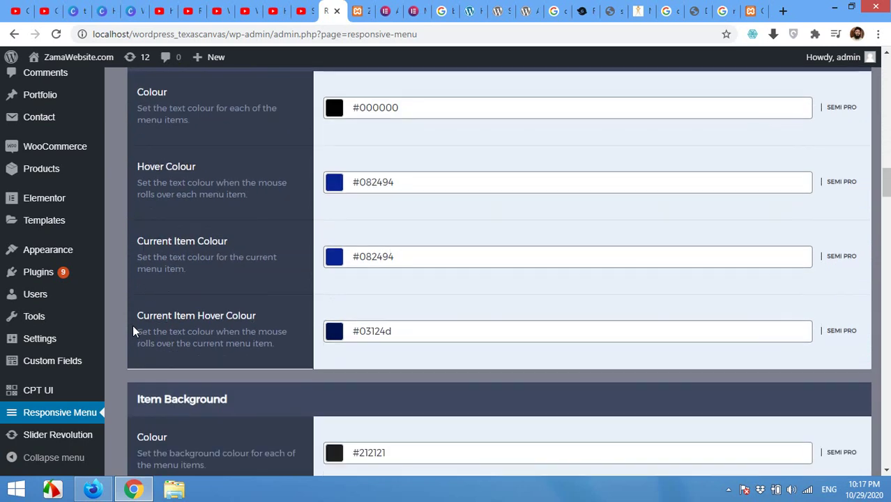
pyautogui.scroll(-3, 133, 325)
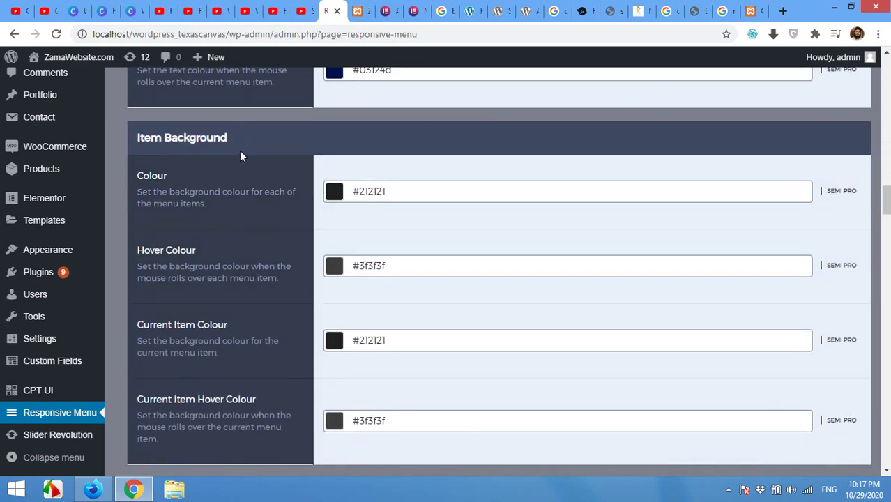
pyautogui.scroll(4, 153, 252)
pyautogui.scroll(-4, 131, 259)
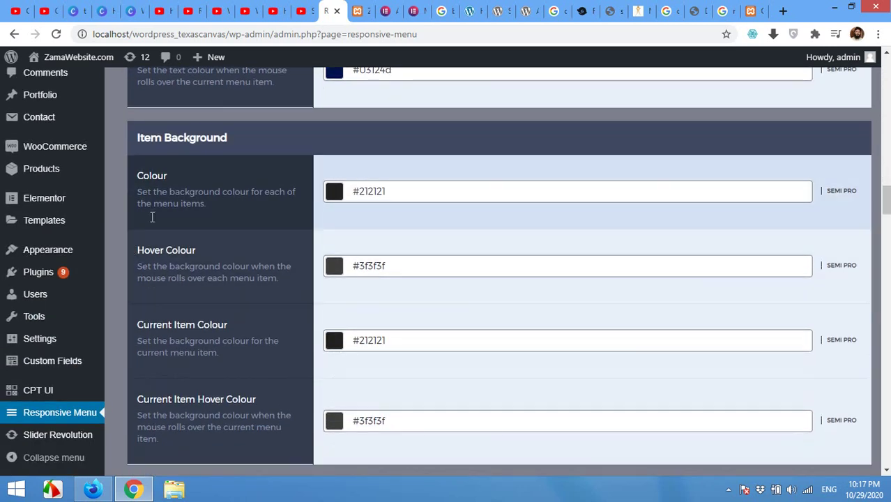
pyautogui.click(340, 195)
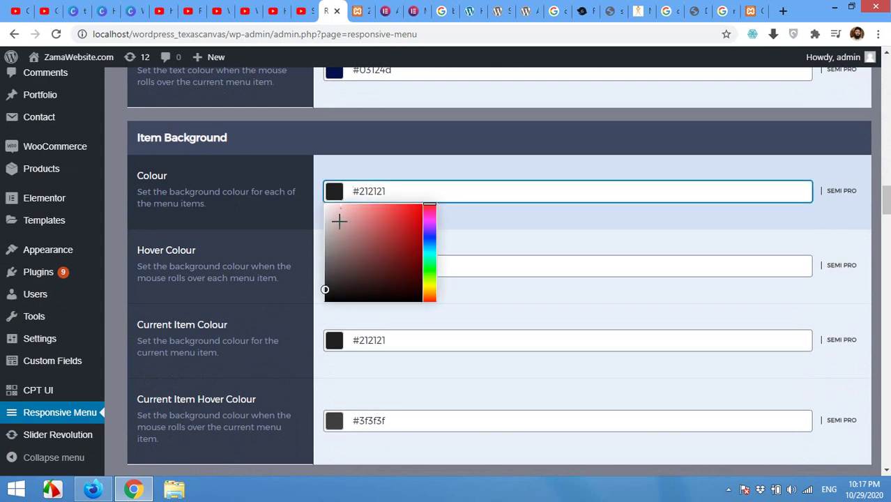
pyautogui.click(324, 218)
pyautogui.moveTo(325, 218); pyautogui.dragTo(323, 228)
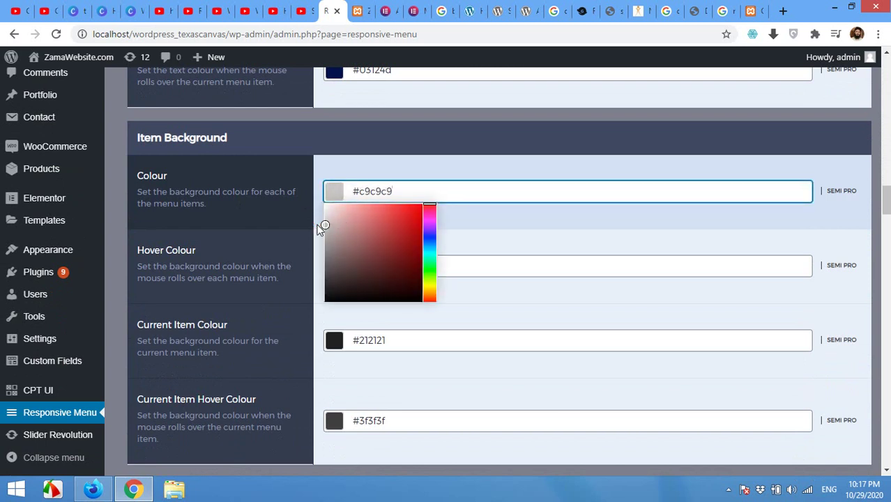
# Copy the Item Background Colour #c9c9c9 into that section's Current Item Colour and darken it to #9e9e9e.
pyautogui.moveTo(395, 193); pyautogui.dragTo(360, 197)
pyautogui.rightClick(367, 200)
pyautogui.click(380, 221)
pyautogui.click(117, 279)
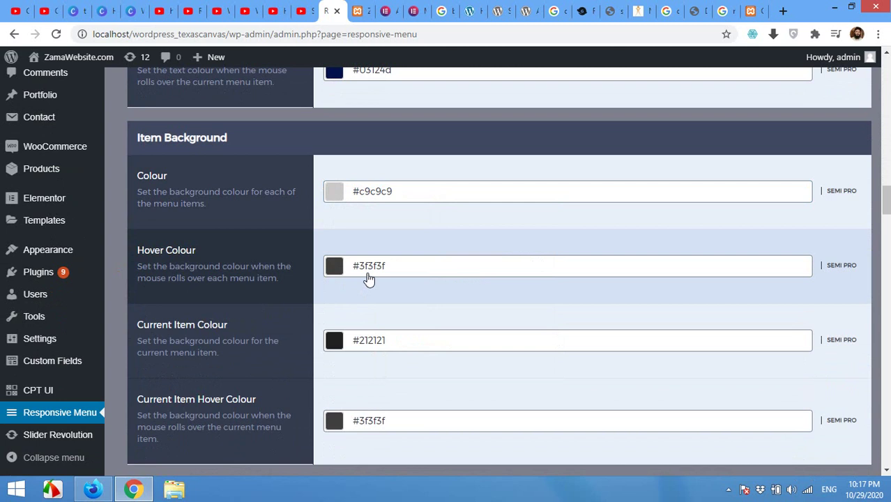
pyautogui.scroll(-1, 369, 278)
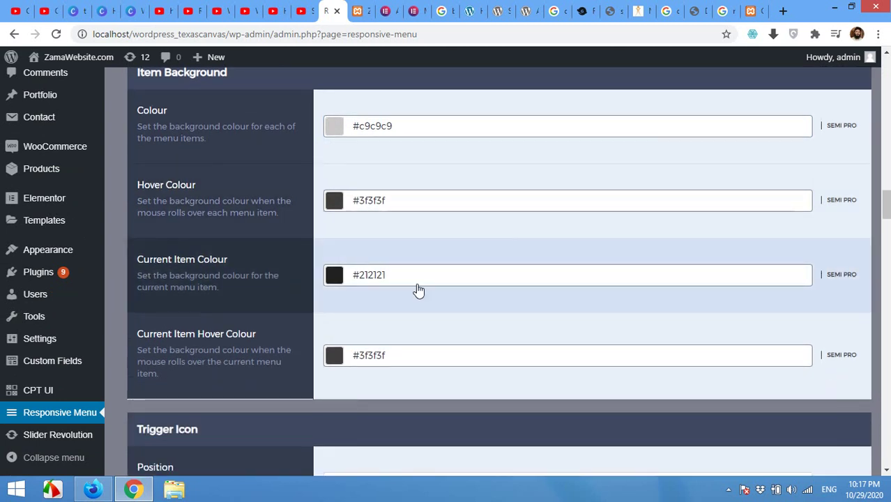
pyautogui.click(361, 280)
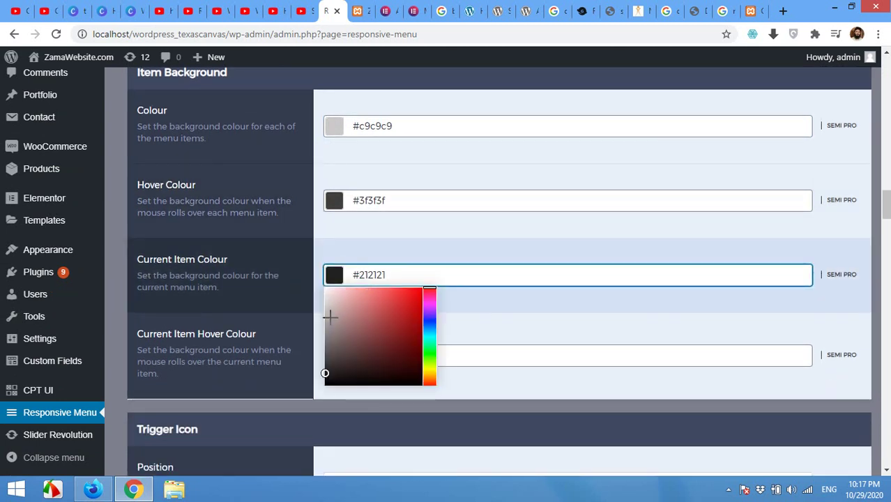
pyautogui.moveTo(406, 271); pyautogui.dragTo(340, 276)
pyautogui.rightClick(359, 280)
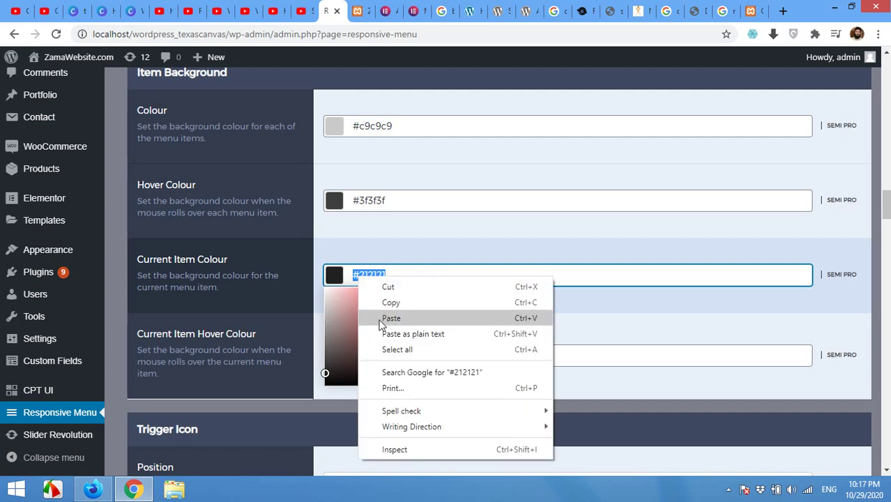
pyautogui.click(382, 317)
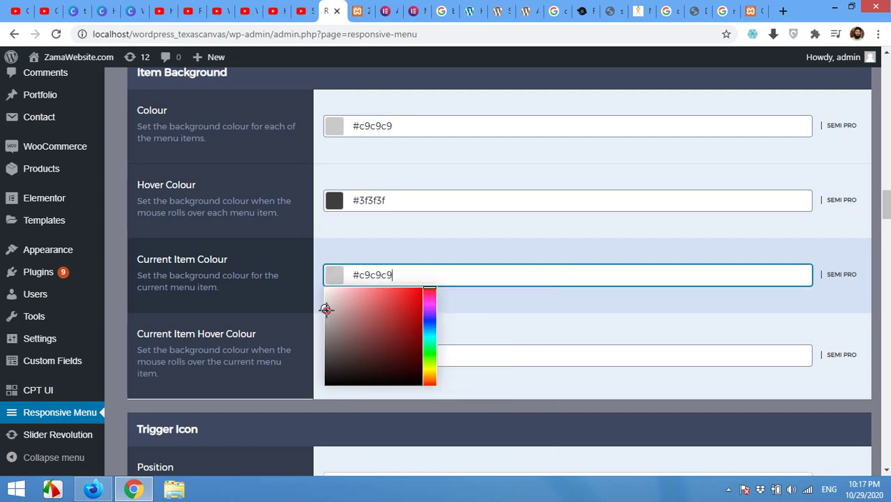
pyautogui.moveTo(326, 309); pyautogui.dragTo(325, 326)
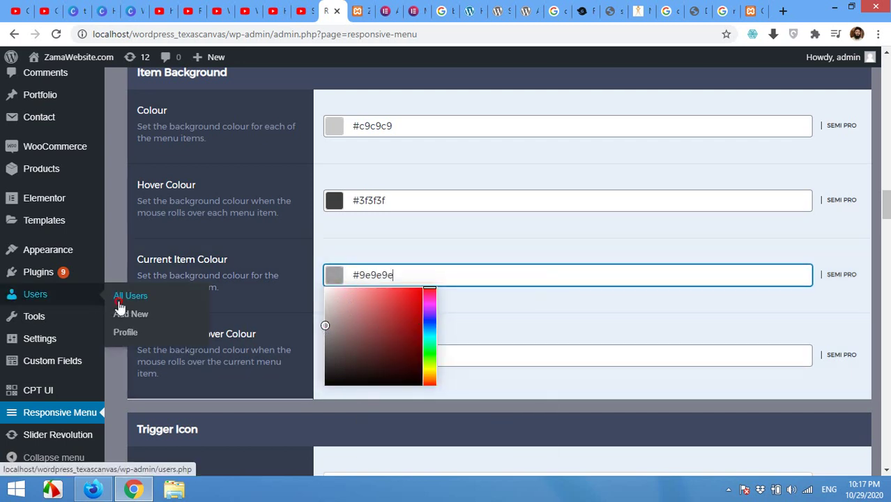
pyautogui.click(120, 307)
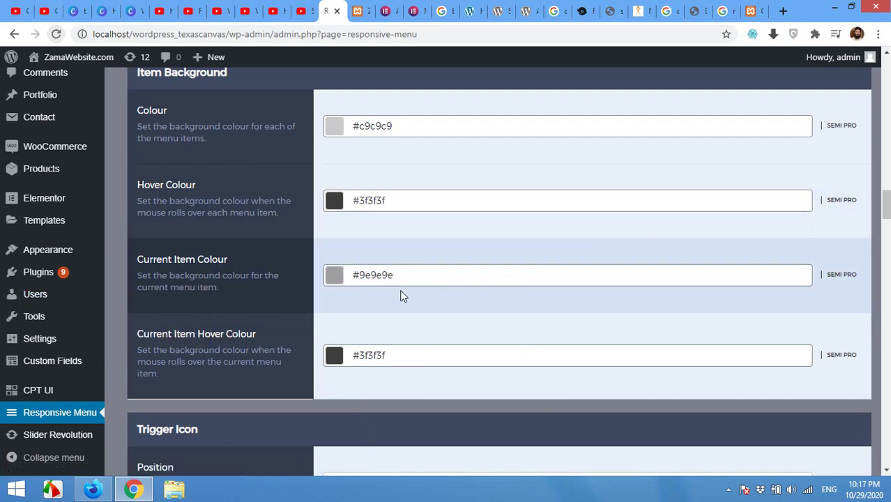
# Update the Responsive Menu options to save the new item background colours.
pyautogui.scroll(-2, 396, 338)
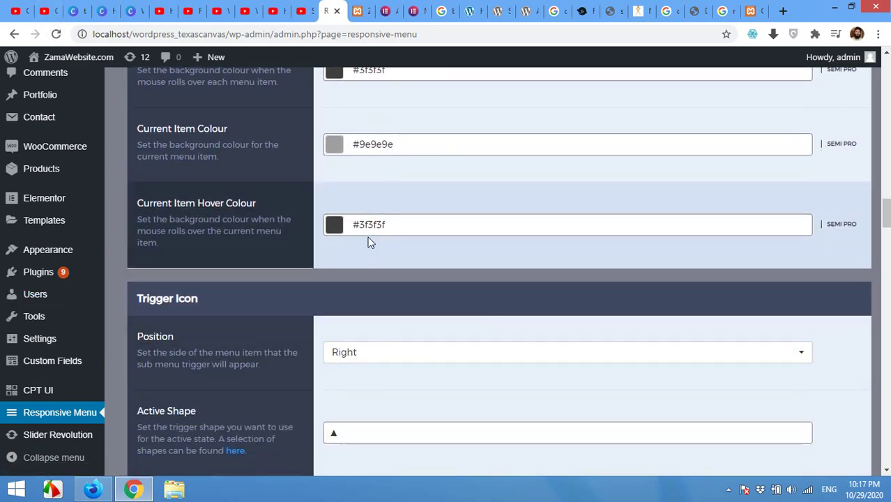
pyautogui.scroll(-1, 385, 267)
pyautogui.scroll(-2, 387, 275)
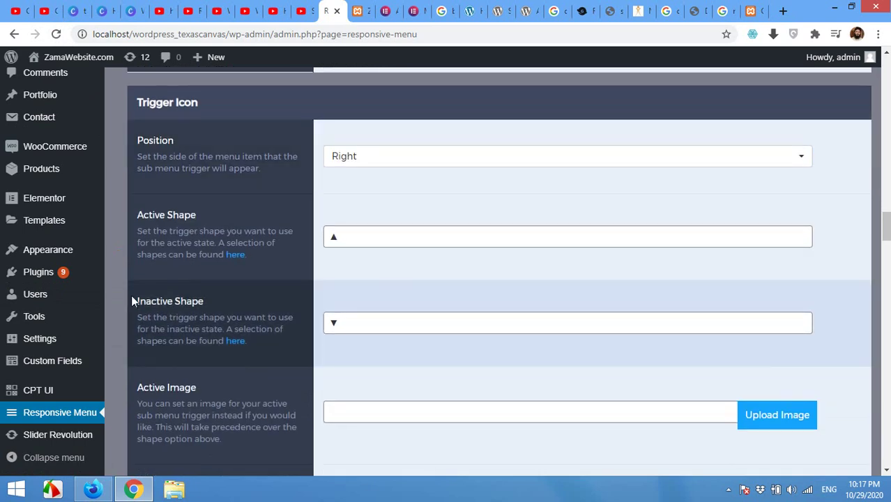
pyautogui.scroll(-8, 123, 300)
pyautogui.scroll(8, 123, 300)
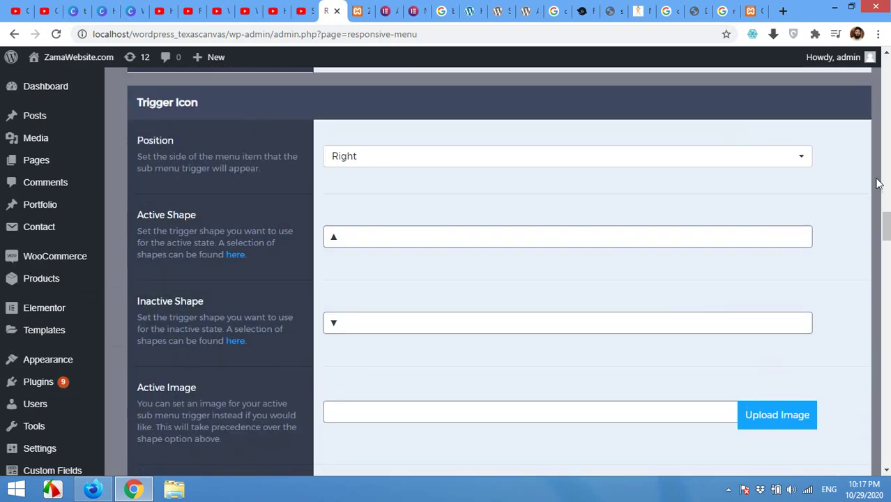
pyautogui.moveTo(885, 226); pyautogui.dragTo(886, 427)
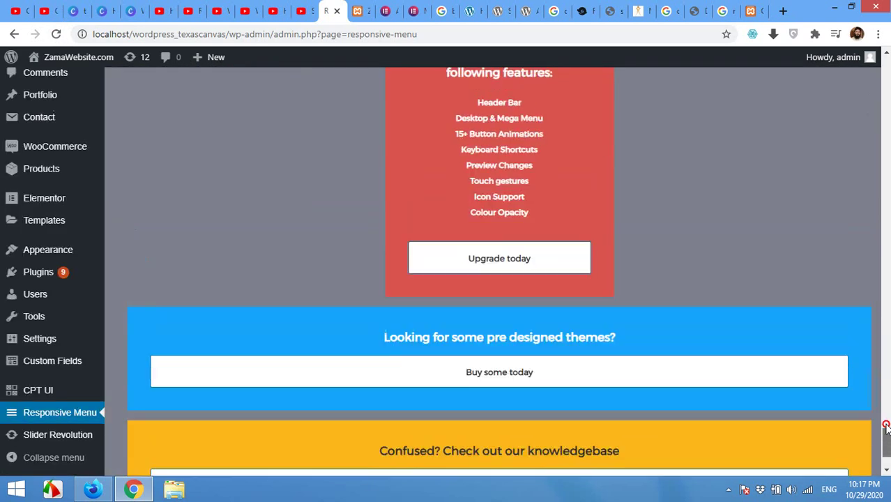
pyautogui.scroll(4, 328, 257)
pyautogui.click(296, 290)
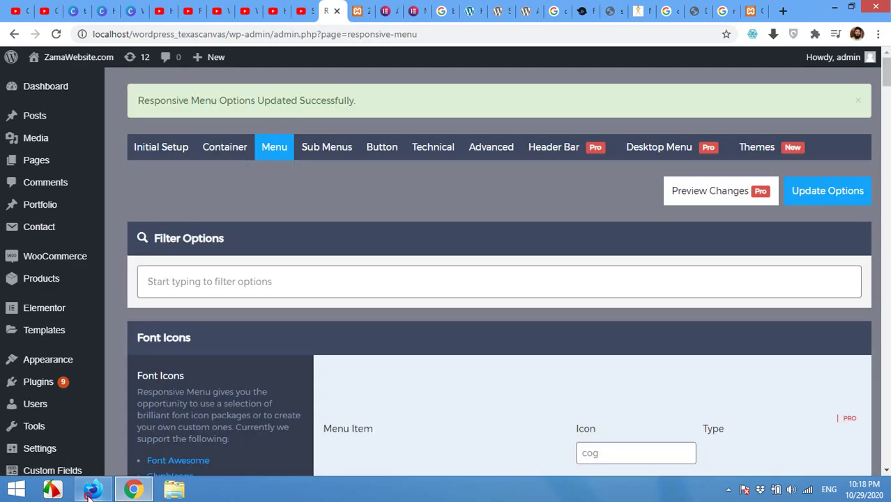
# Reload the front page in Firefox and open the hamburger menu to check the item background colours.
pyautogui.click(91, 490)
pyautogui.click(56, 34)
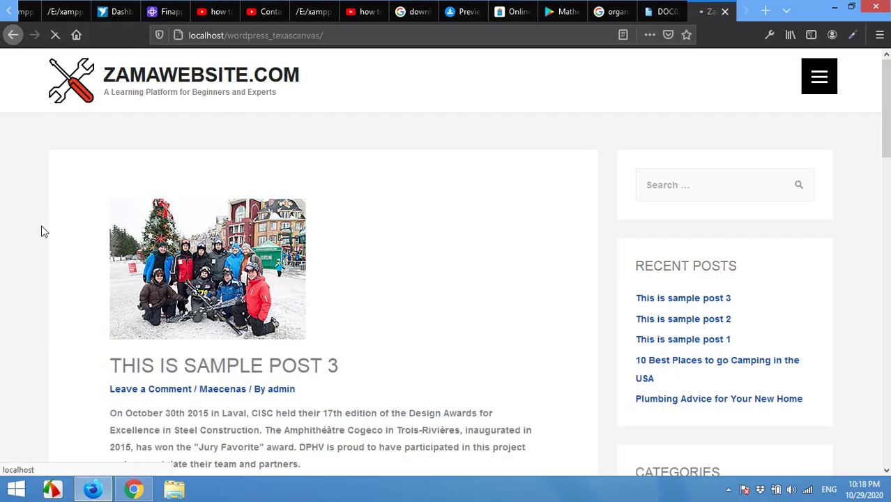
pyautogui.click(818, 77)
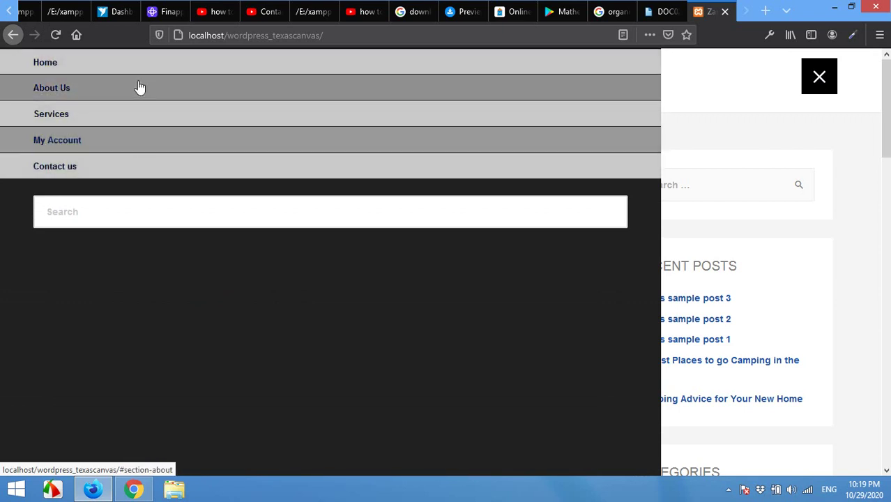
# Back in Chrome, paste #c9c9c9 into the Item Background Hover Colour and darken it to #bdbdbd.
pyautogui.click(133, 490)
pyautogui.scroll(-20, 277, 181)
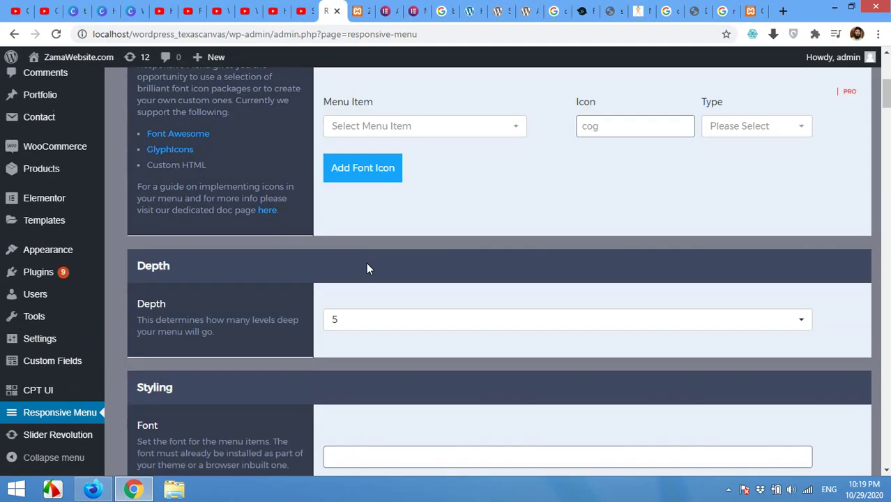
pyautogui.scroll(-3, 139, 340)
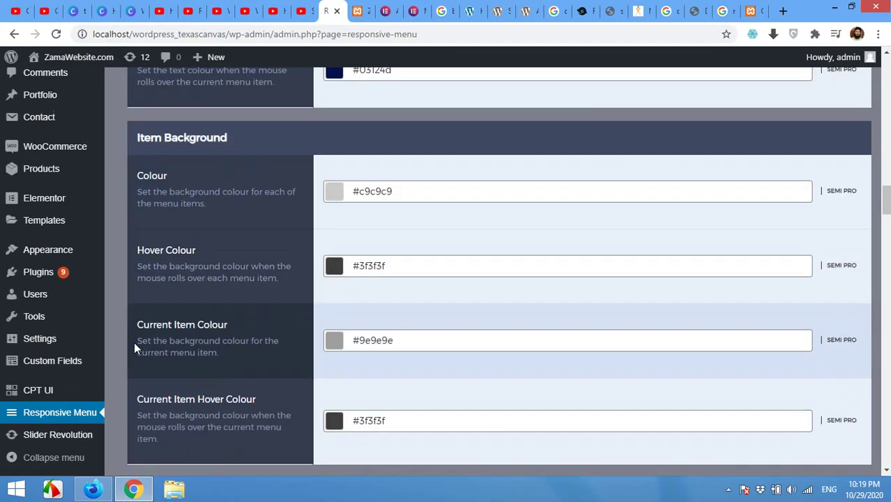
pyautogui.click(362, 271)
pyautogui.moveTo(380, 272); pyautogui.dragTo(352, 274)
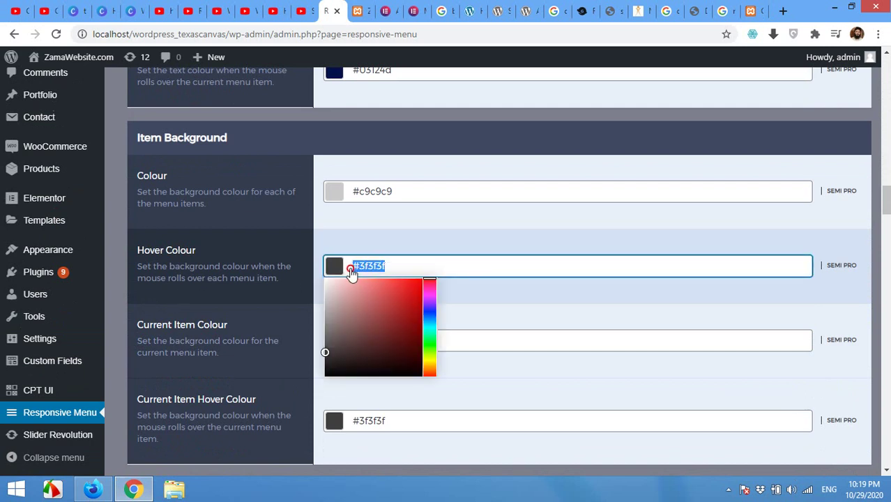
pyautogui.hotkey('ctrl', 'v')
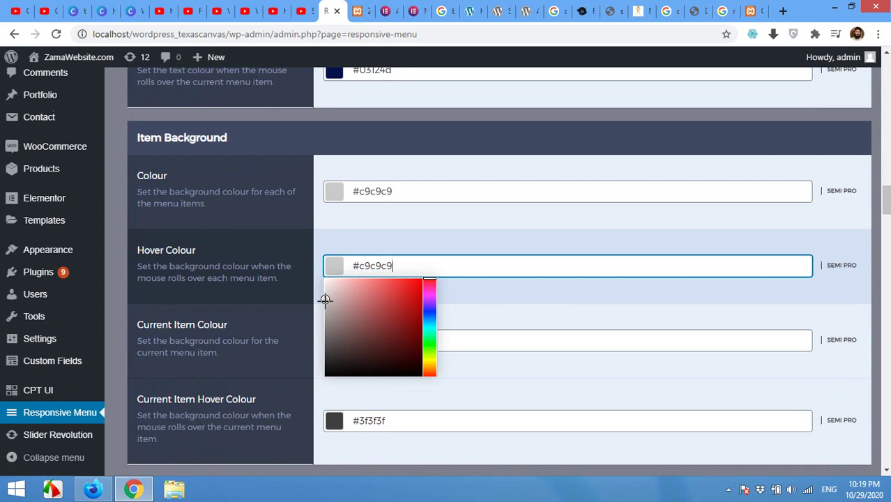
pyautogui.moveTo(325, 301); pyautogui.dragTo(324, 303)
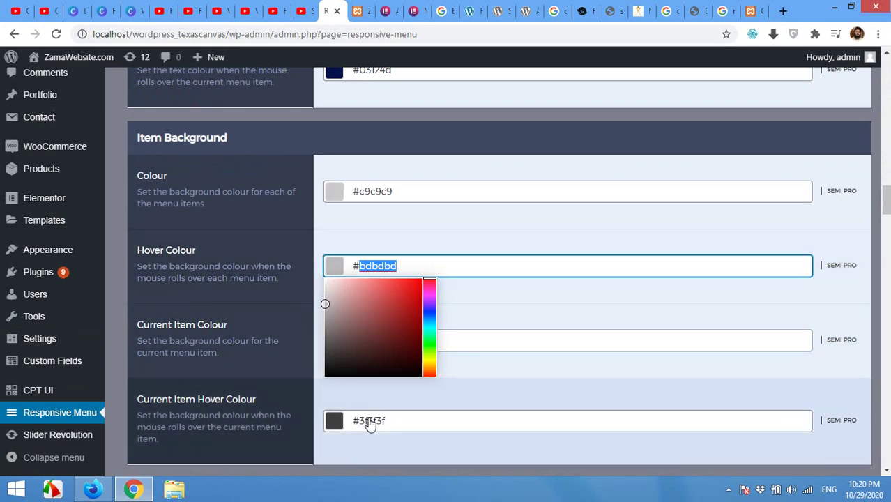
# Set the Item Background section's Current Item Hover Colour to #bdbdbd.
pyautogui.click(370, 423)
pyautogui.scroll(-3, 369, 422)
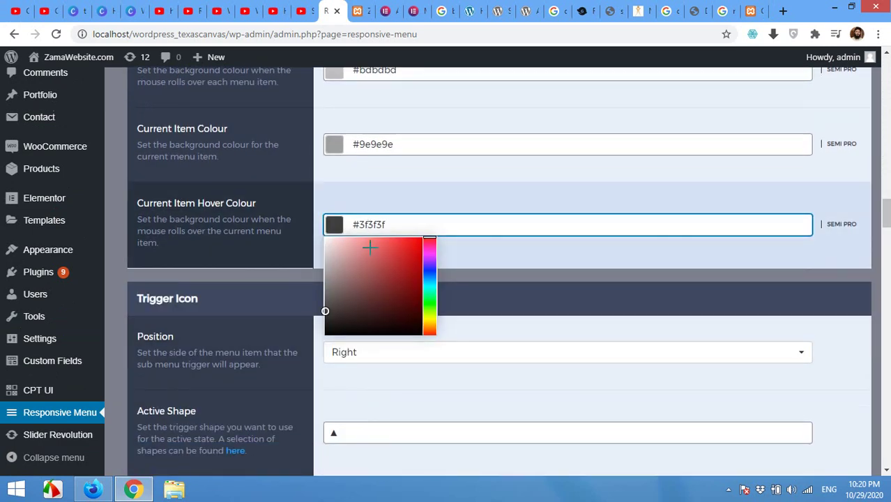
pyautogui.hotkey('ctrl', 'v')
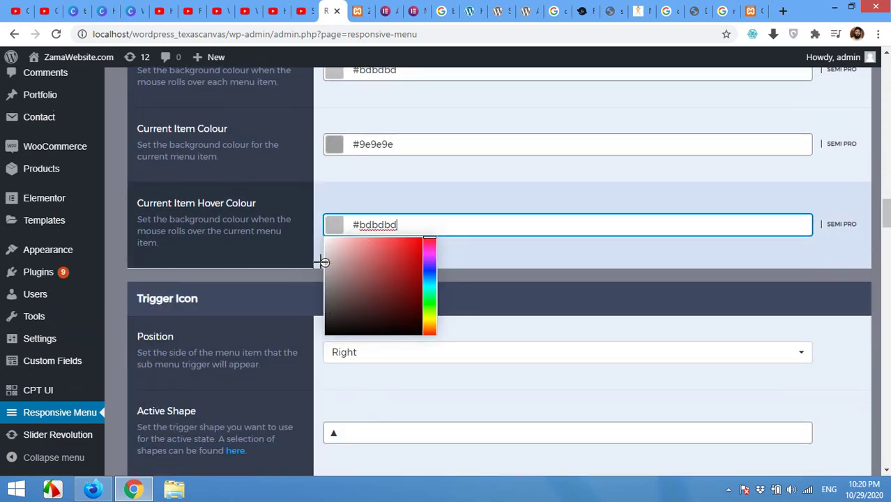
pyautogui.click(318, 255)
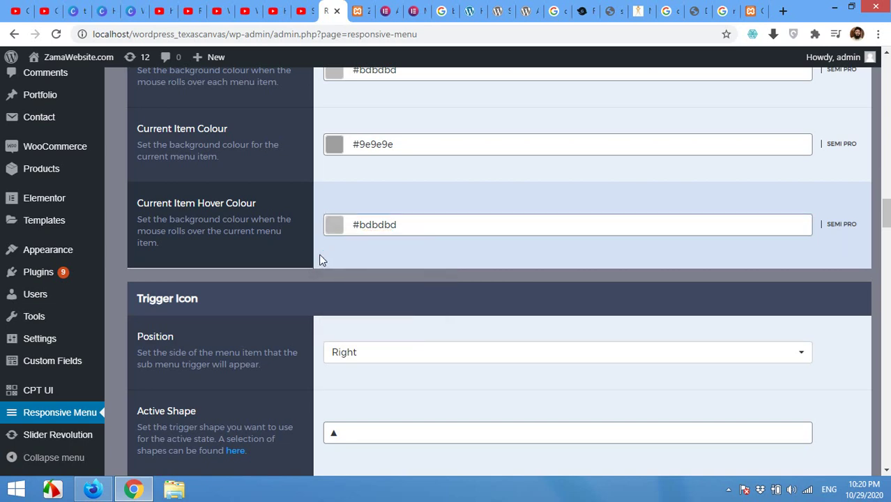
# Look through the Trigger Icon settings for position, active and inactive shapes, images and font icons.
pyautogui.scroll(-2, 304, 288)
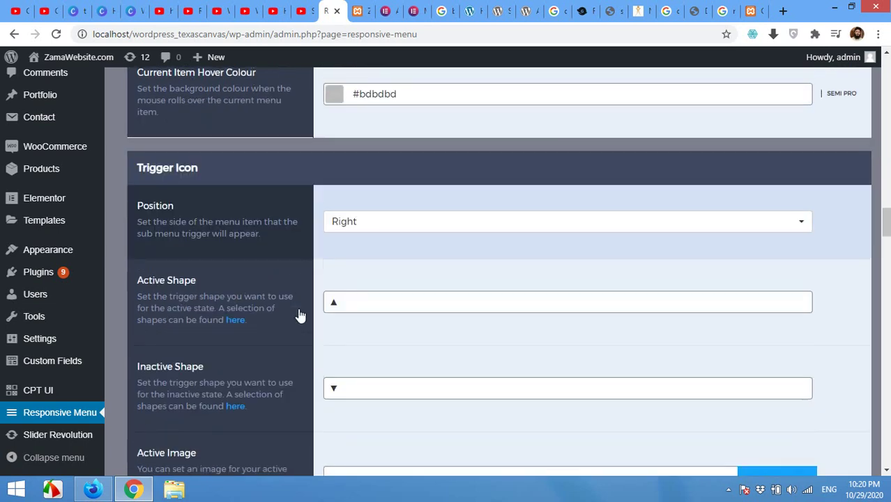
pyautogui.scroll(-5, 223, 279)
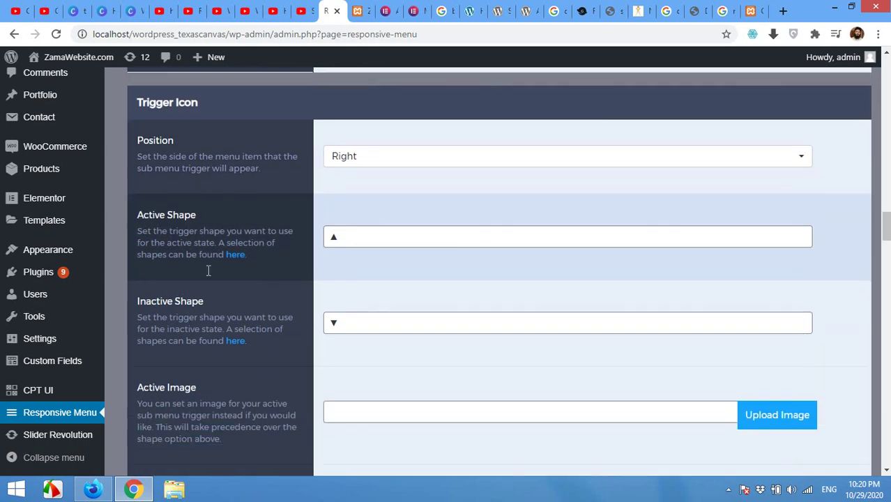
pyautogui.scroll(-4, 219, 281)
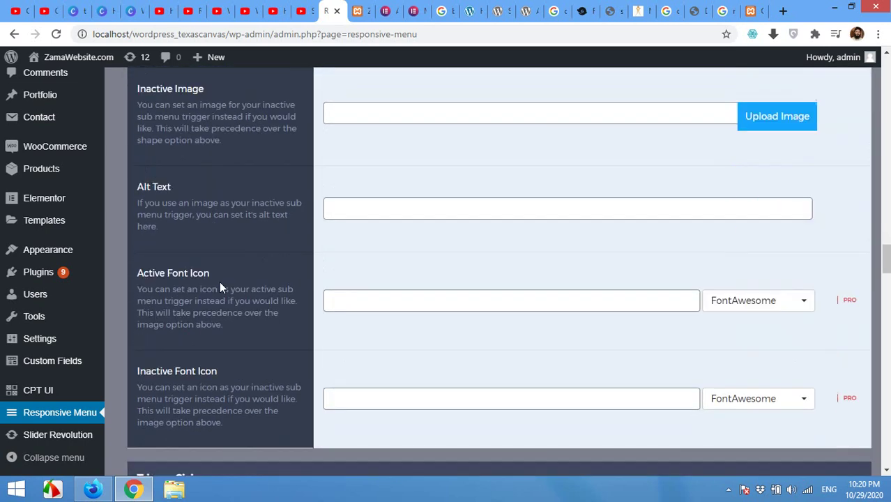
pyautogui.scroll(9, 245, 284)
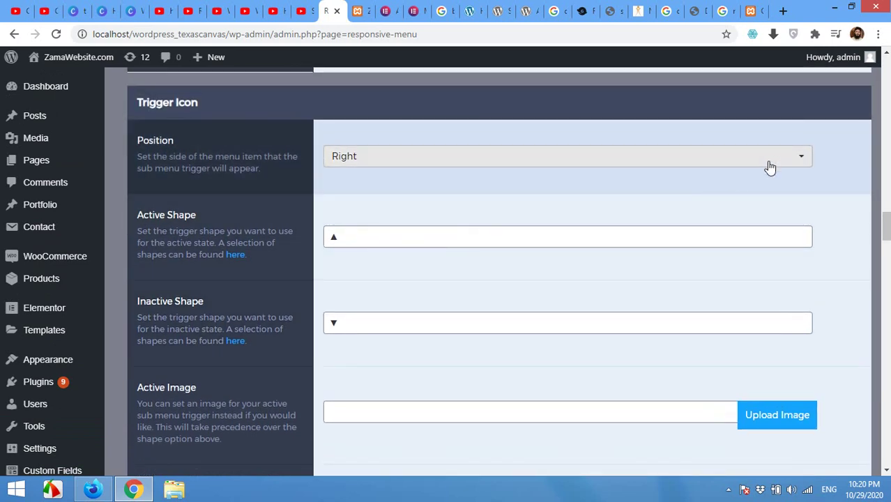
pyautogui.scroll(-1, 376, 172)
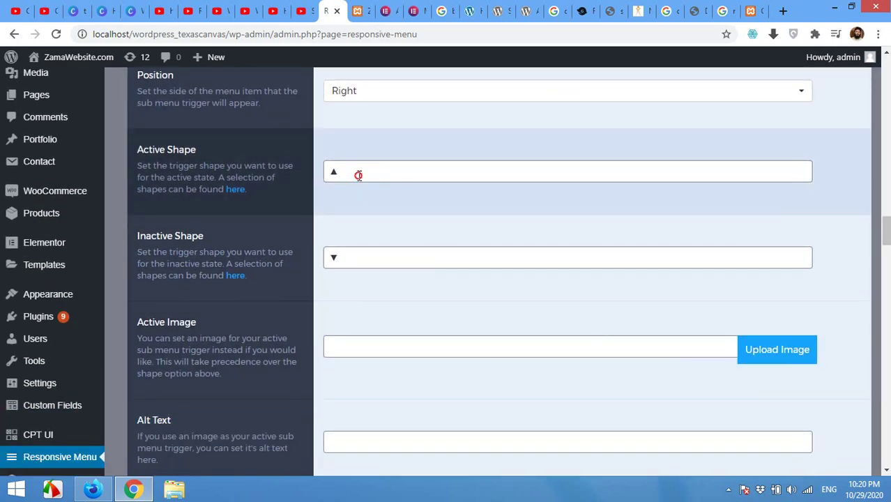
pyautogui.click(358, 175)
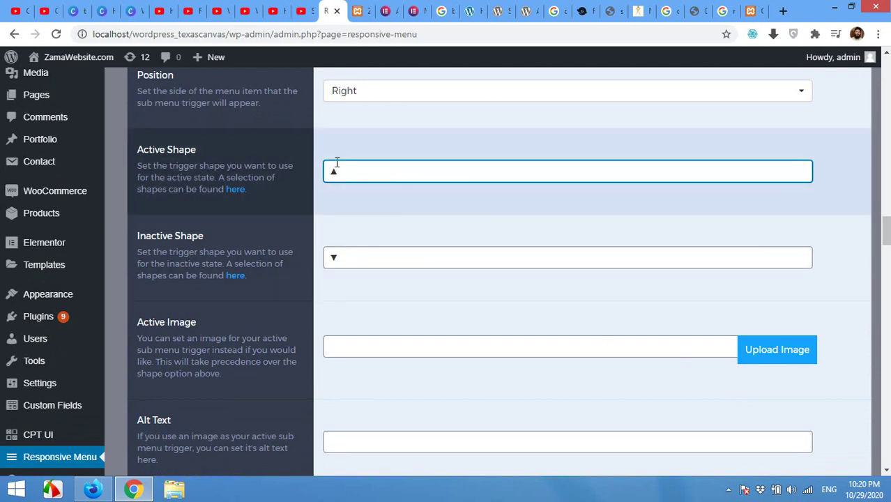
pyautogui.scroll(3, 191, 225)
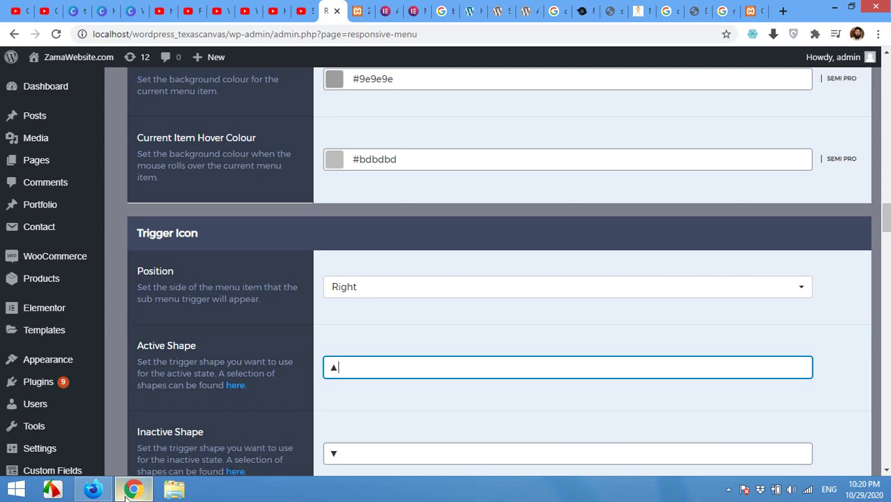
# Close the open hamburger menu on the front page in Firefox, and save the Responsive Menu options in Chrome.
pyautogui.click(100, 494)
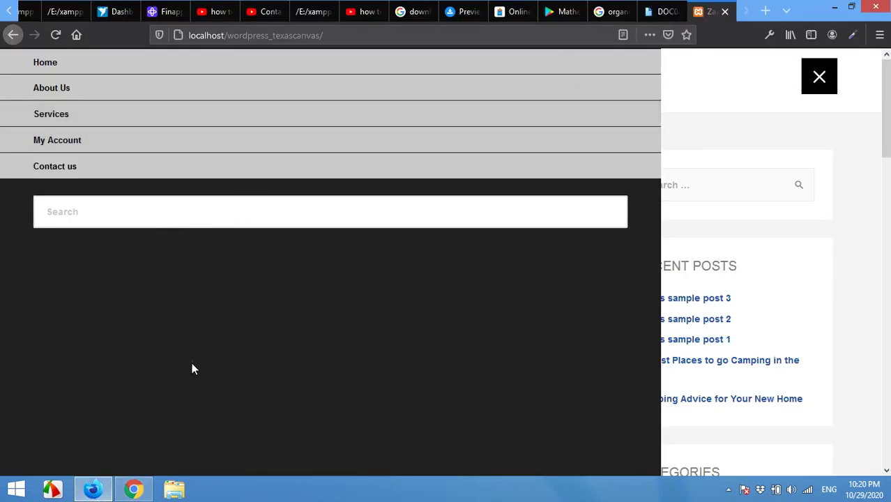
pyautogui.click(815, 85)
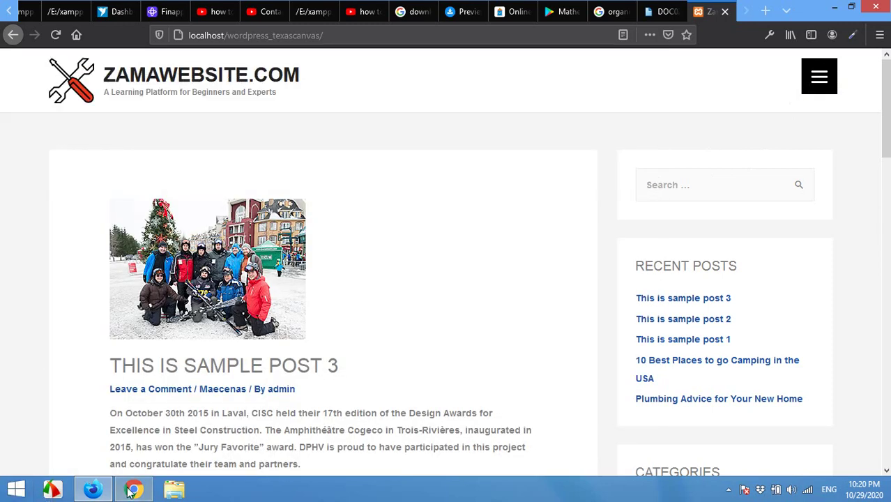
pyautogui.click(132, 490)
pyautogui.scroll(-10, 264, 209)
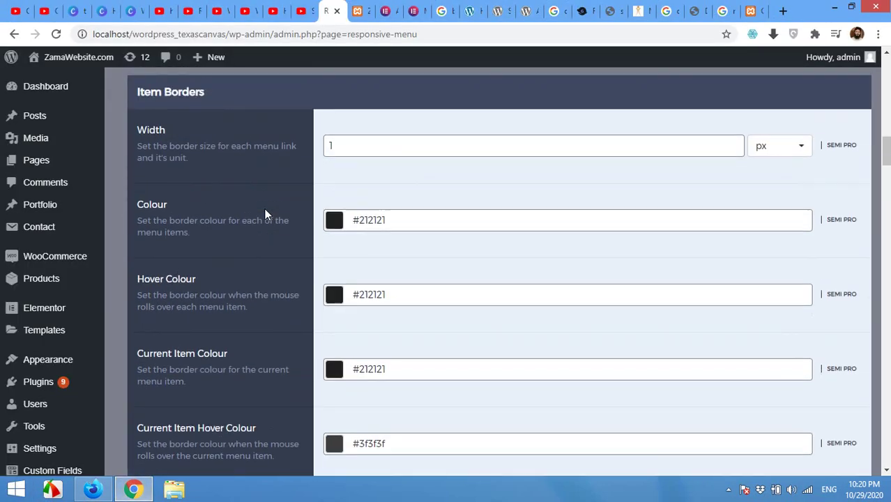
pyautogui.scroll(10, 265, 212)
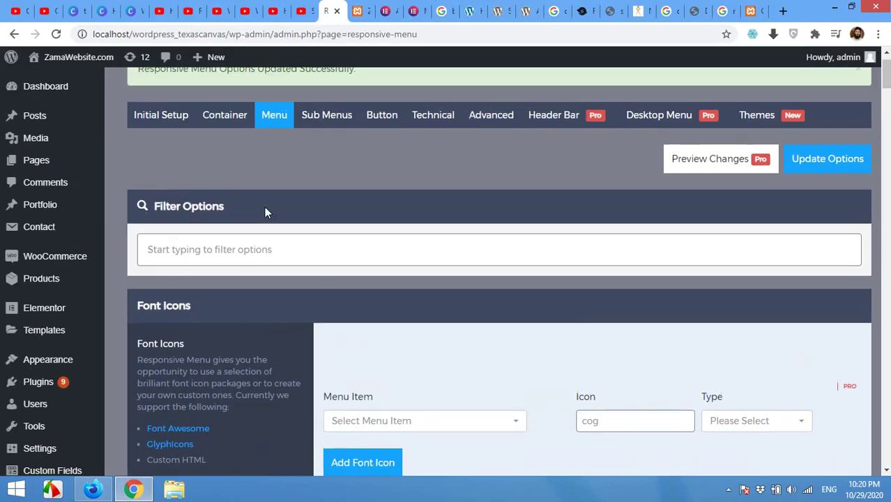
pyautogui.click(828, 193)
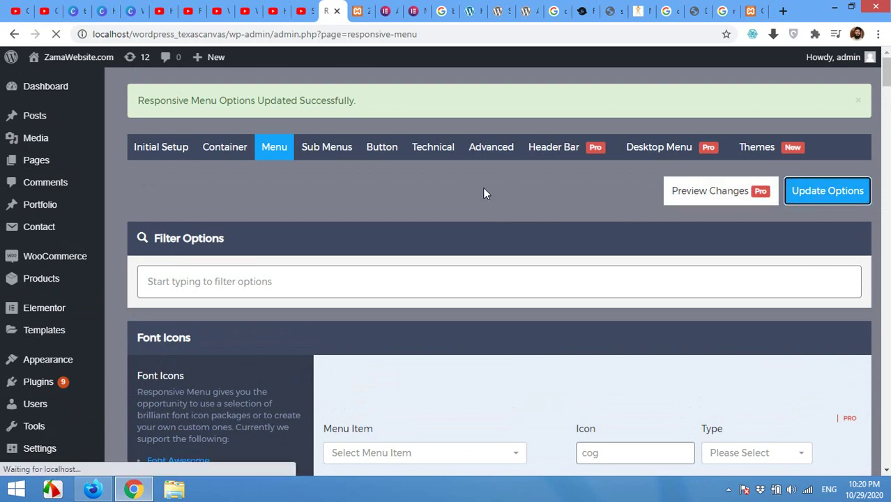
# In the Container settings' Background section, set the Container Colour to #dbdbdb.
pyautogui.click(224, 148)
pyautogui.scroll(-10, 288, 293)
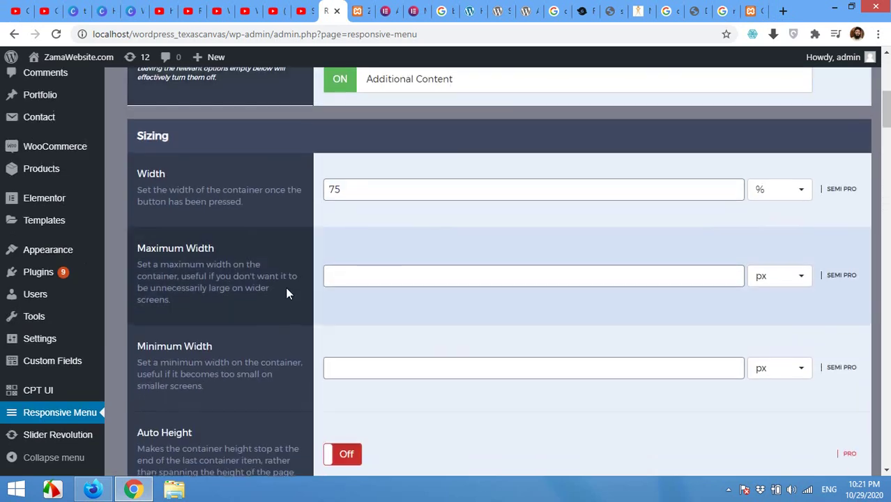
pyautogui.scroll(-4, 286, 287)
pyautogui.scroll(2, 285, 287)
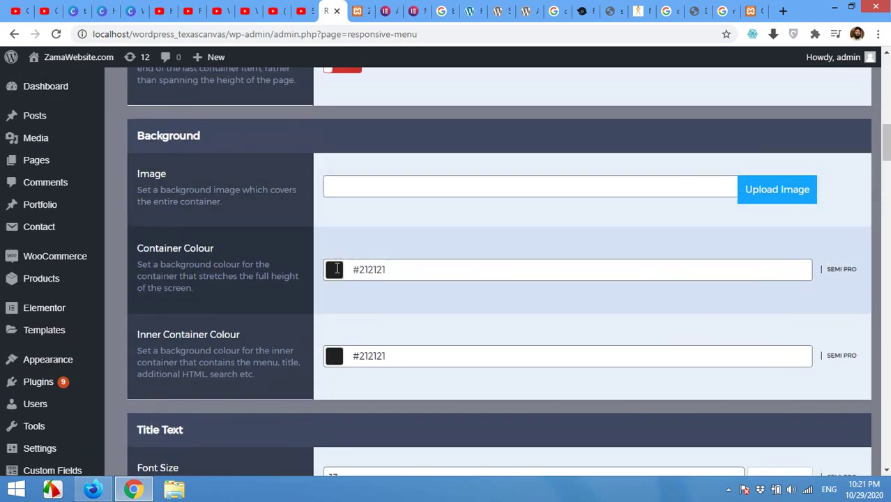
pyautogui.click(336, 268)
pyautogui.doubleClick(392, 272)
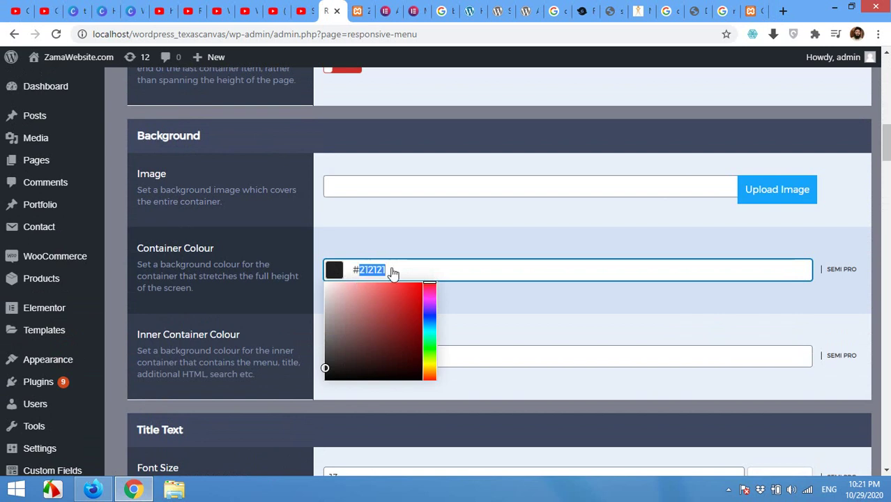
pyautogui.moveTo(338, 309); pyautogui.dragTo(315, 296)
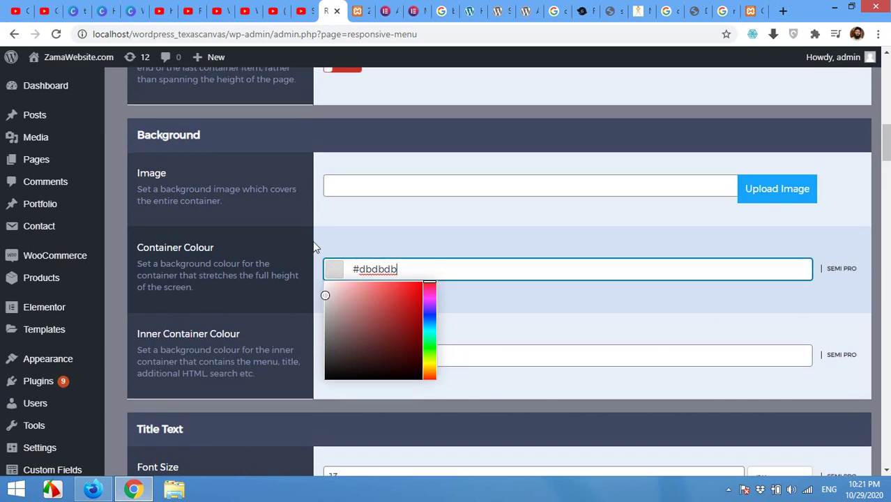
pyautogui.scroll(-2, 312, 244)
pyautogui.click(318, 211)
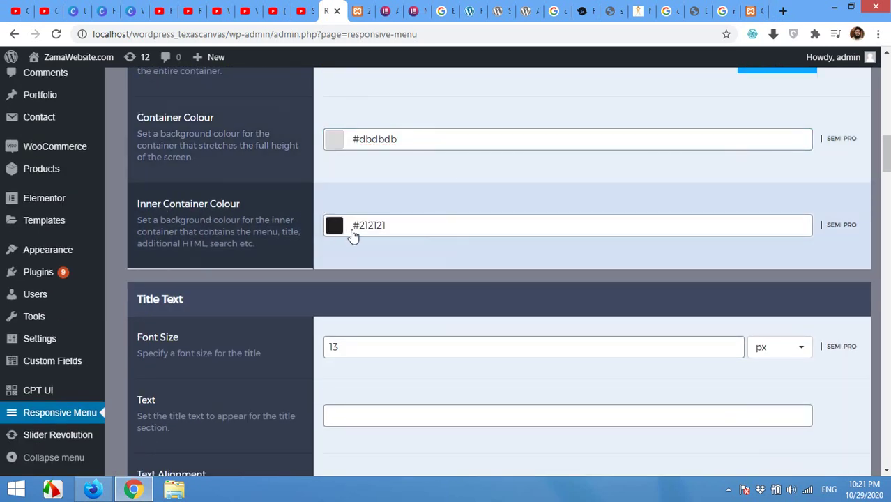
# Copy the Container Colour value #dbdbdb into the Inner Container Colour.
pyautogui.click(322, 232)
pyautogui.moveTo(331, 252); pyautogui.dragTo(319, 255)
pyautogui.doubleClick(380, 139)
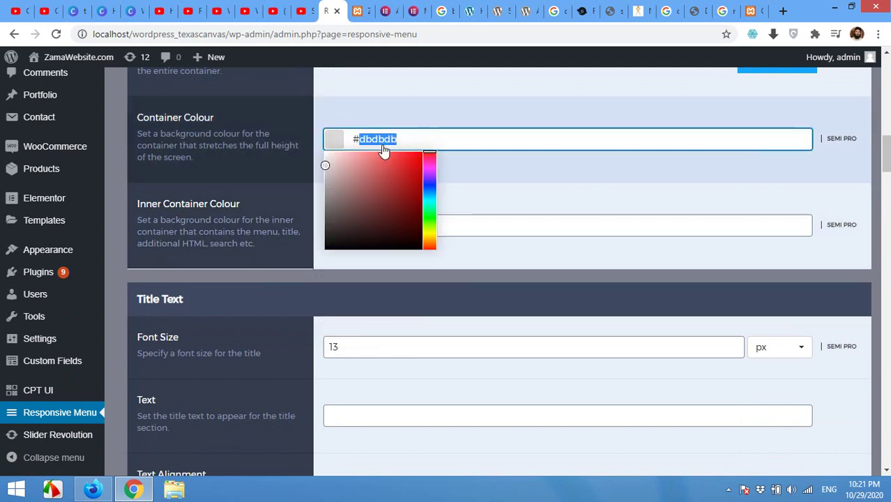
pyautogui.rightClick(381, 140)
pyautogui.click(405, 219)
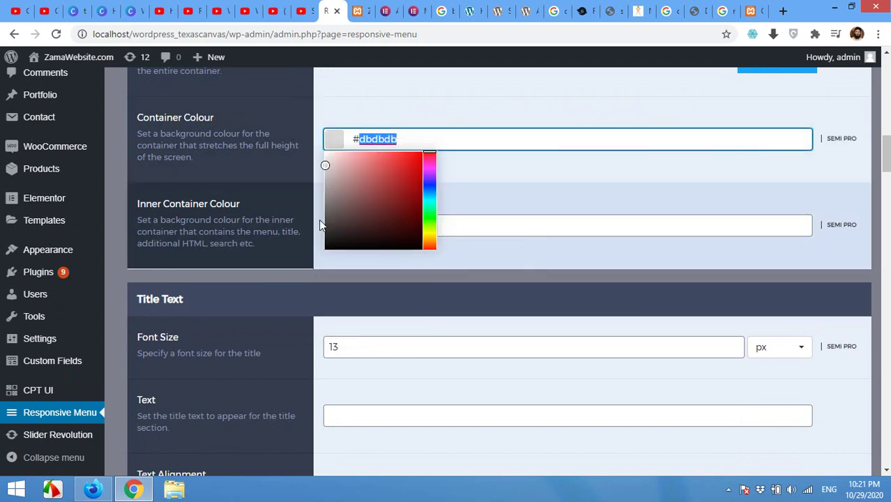
pyautogui.doubleClick(385, 226)
pyautogui.rightClick(387, 227)
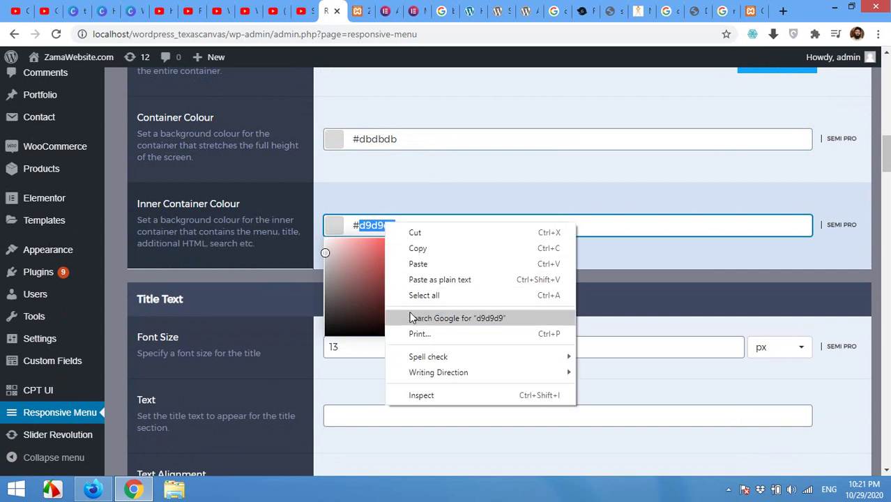
pyautogui.click(419, 263)
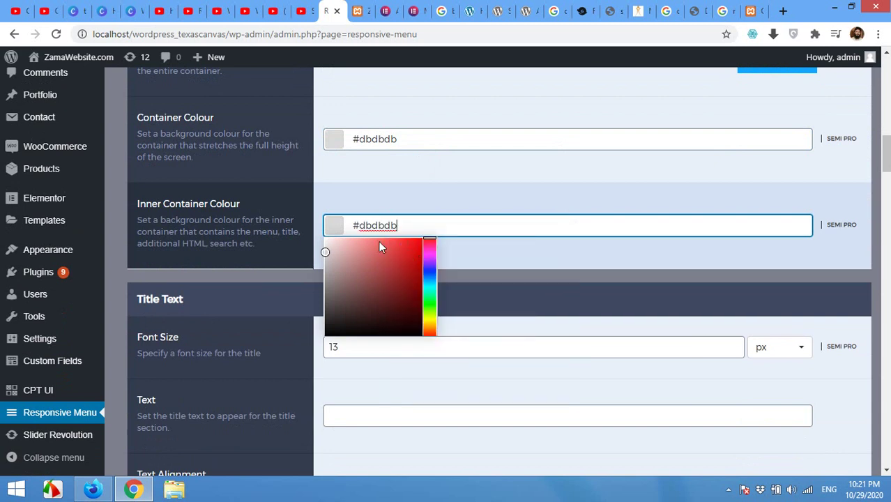
pyautogui.click(325, 193)
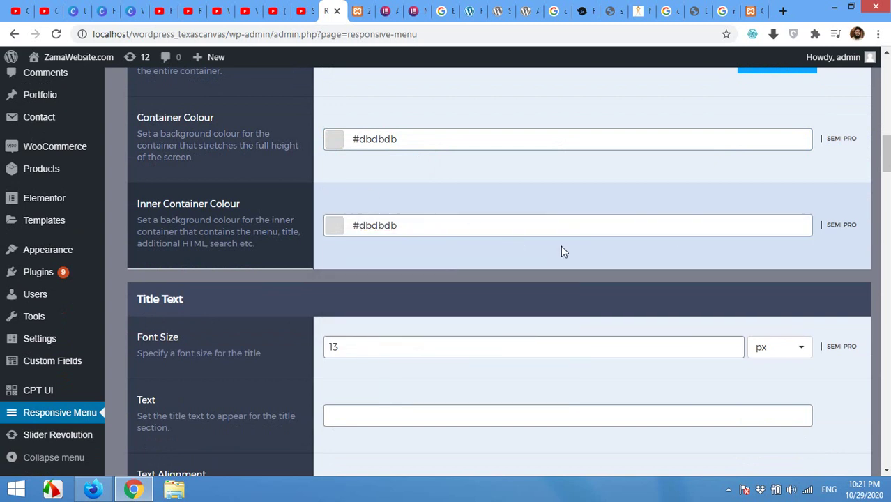
# Save the updated container background options.
pyautogui.scroll(-3, 562, 247)
pyautogui.scroll(10, 561, 248)
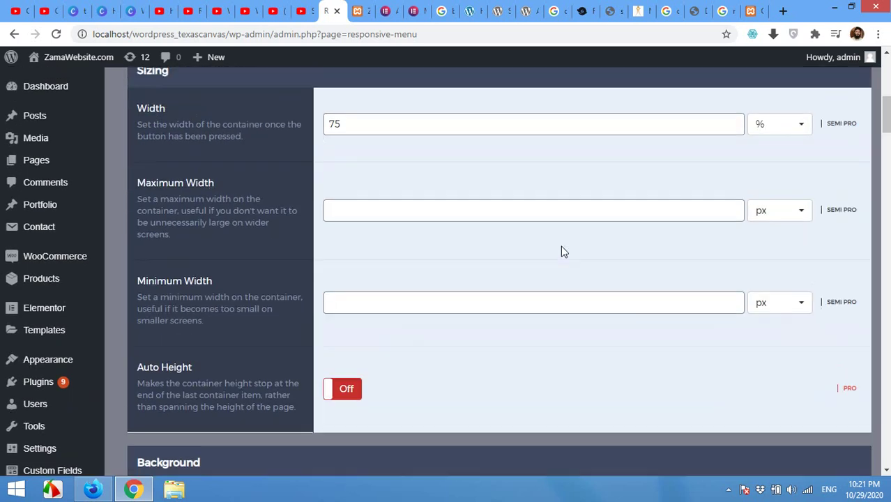
pyautogui.scroll(6, 560, 245)
pyautogui.click(829, 191)
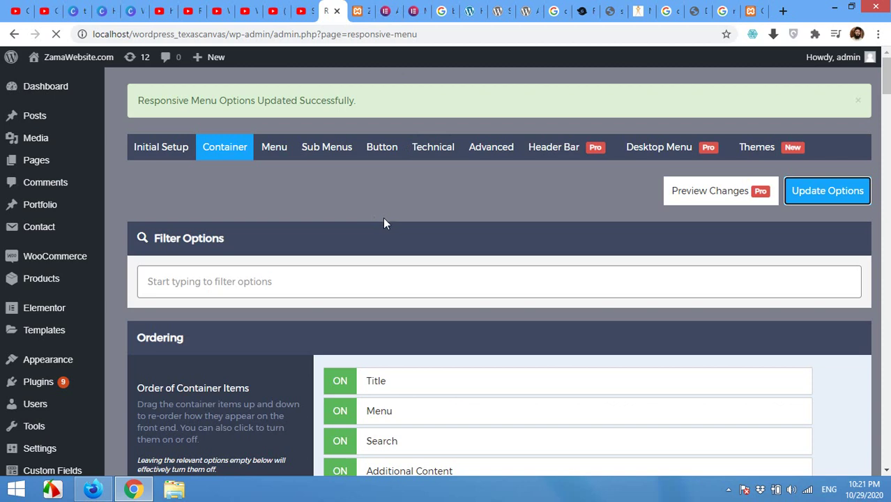
# Reload the front page in Firefox, open the hamburger menu to check its container background, and close it.
pyautogui.click(93, 490)
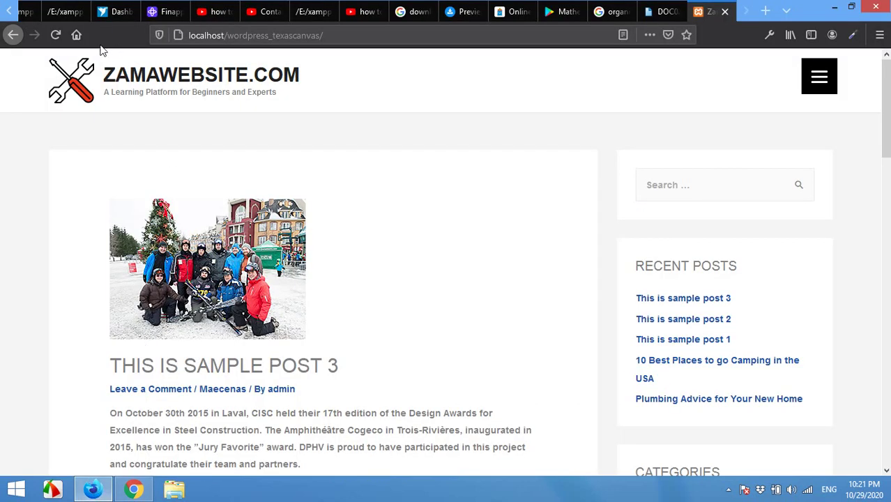
pyautogui.click(55, 35)
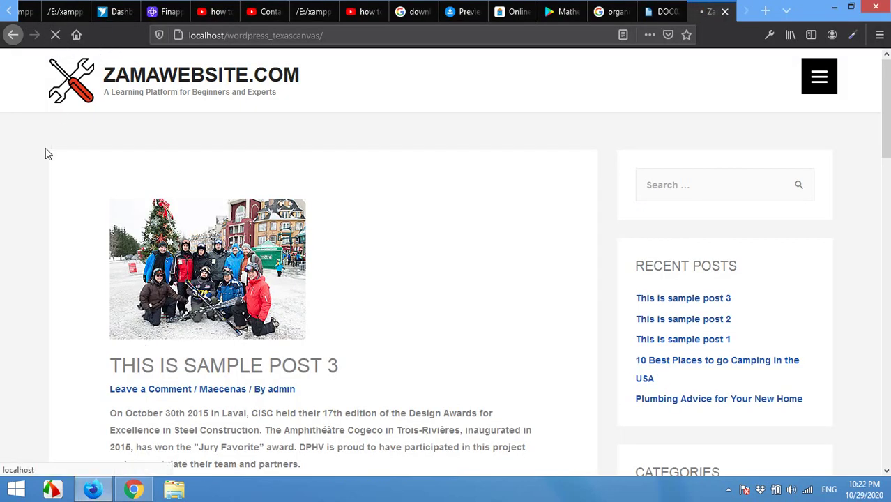
pyautogui.click(819, 76)
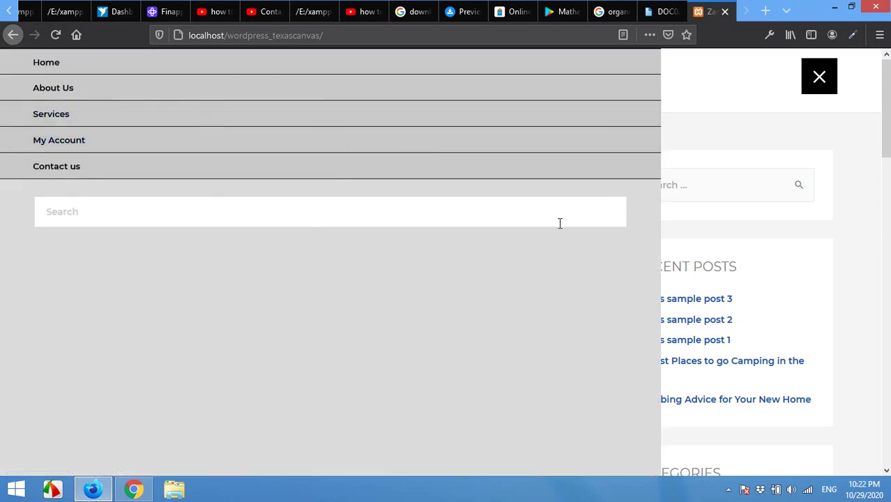
pyautogui.click(819, 78)
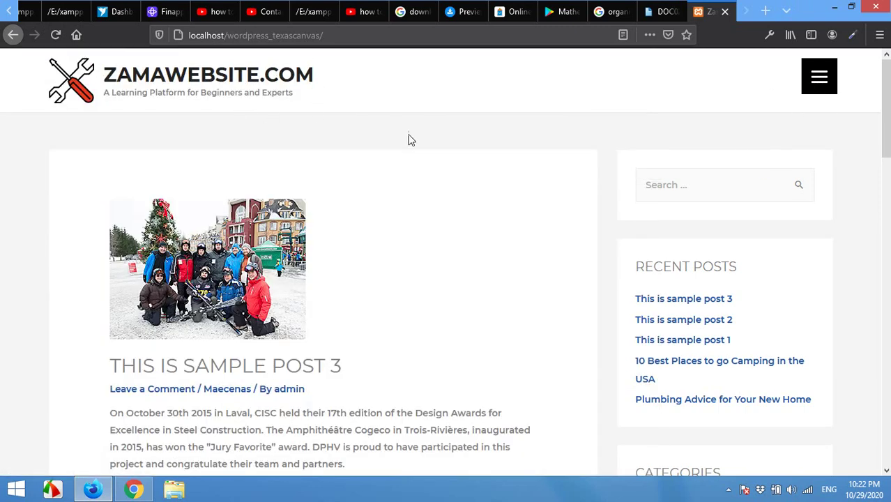
# Switch back to Chrome and look over the Responsive Menu container settings.
pyautogui.click(133, 490)
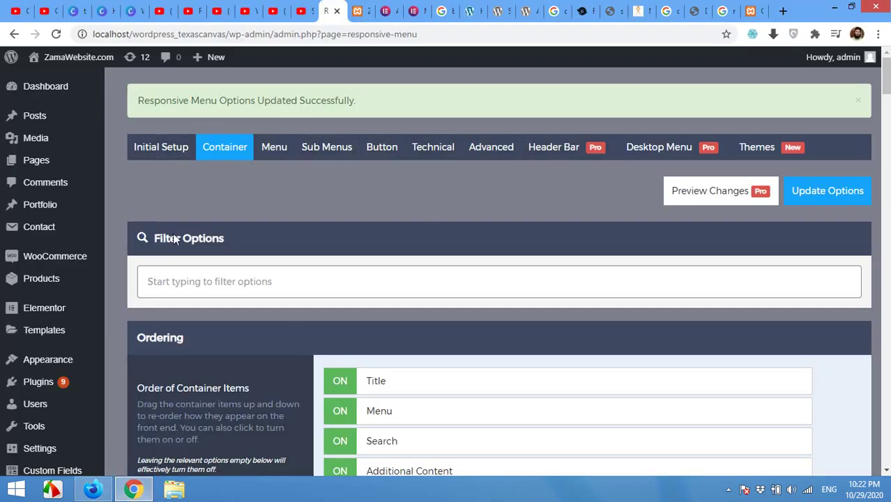
pyautogui.scroll(-4, 276, 342)
pyautogui.scroll(4, 276, 341)
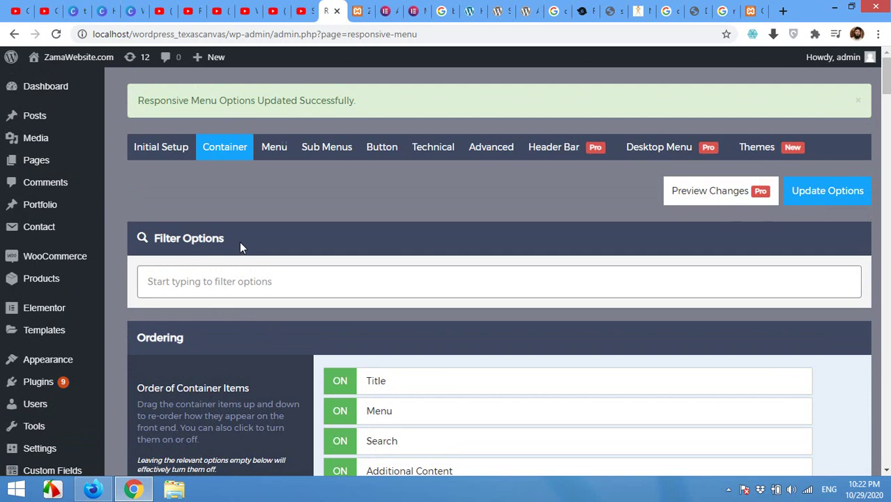